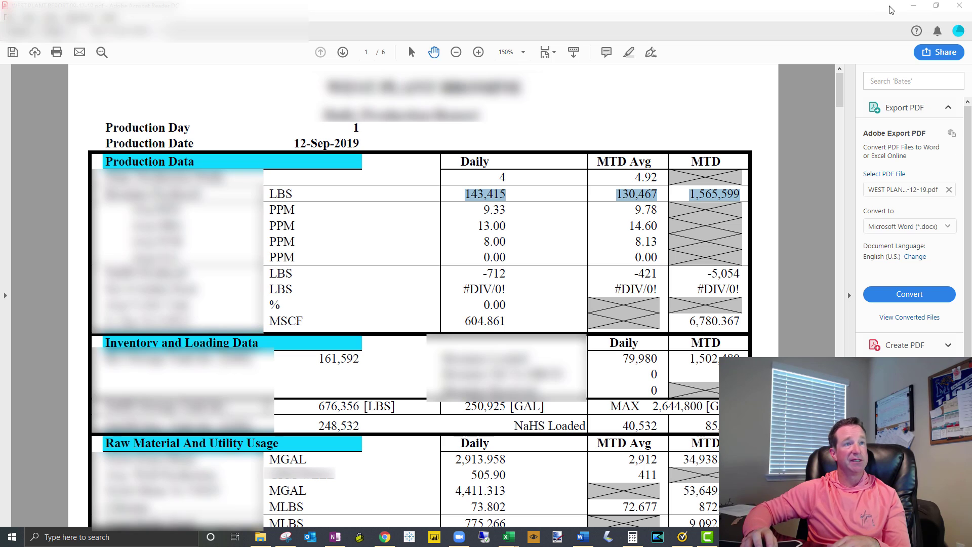
- Set Page 3's page background colour to the black theme swatch
key(alt+Tab)
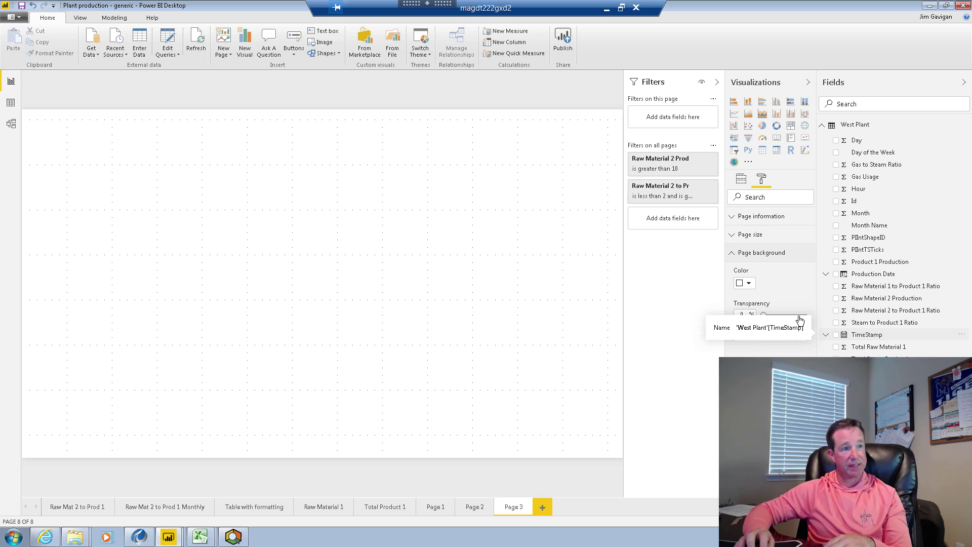
click(749, 286)
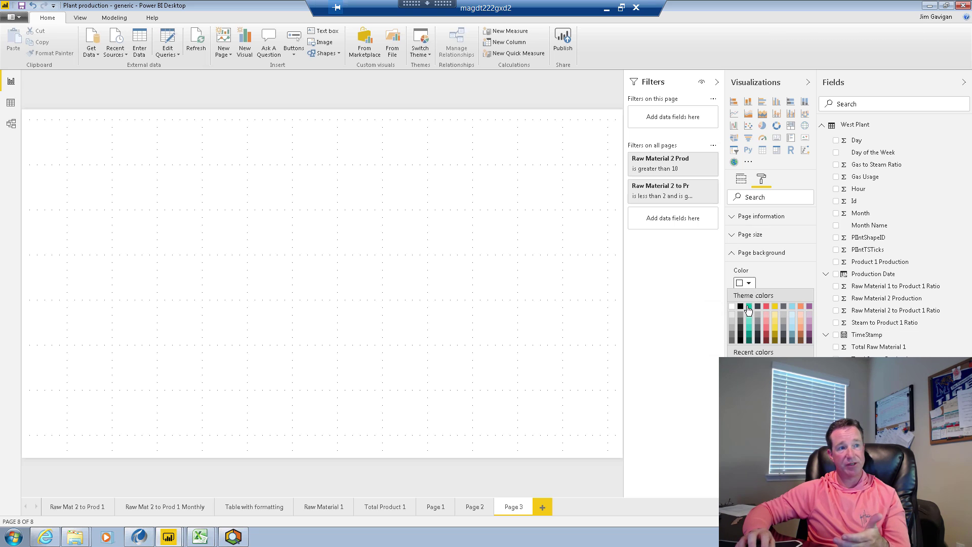
click(740, 306)
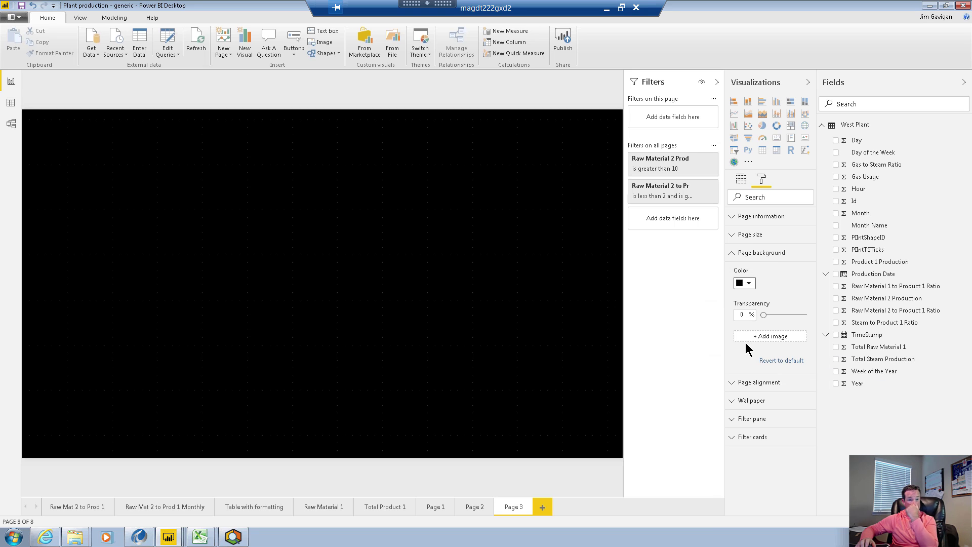
- Add a gauge, enlarge it to about twice its size, and show Product 1 Production (243.84M)
click(763, 138)
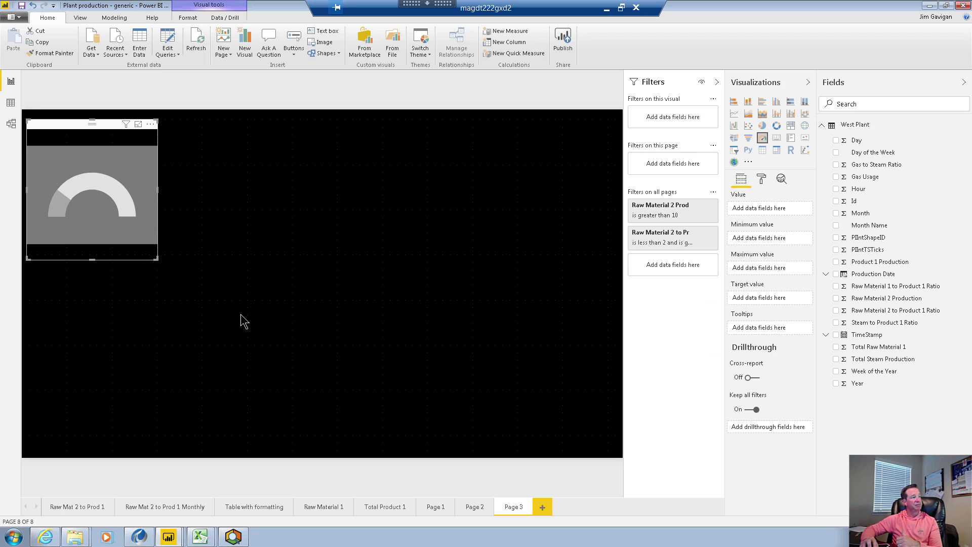
click(172, 276)
click(143, 220)
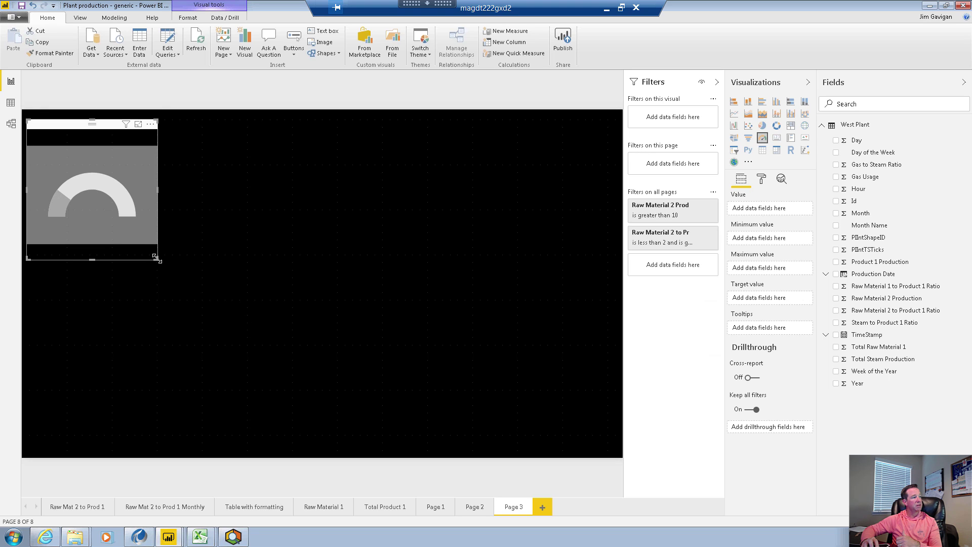
drag(157, 258, 309, 314)
click(332, 321)
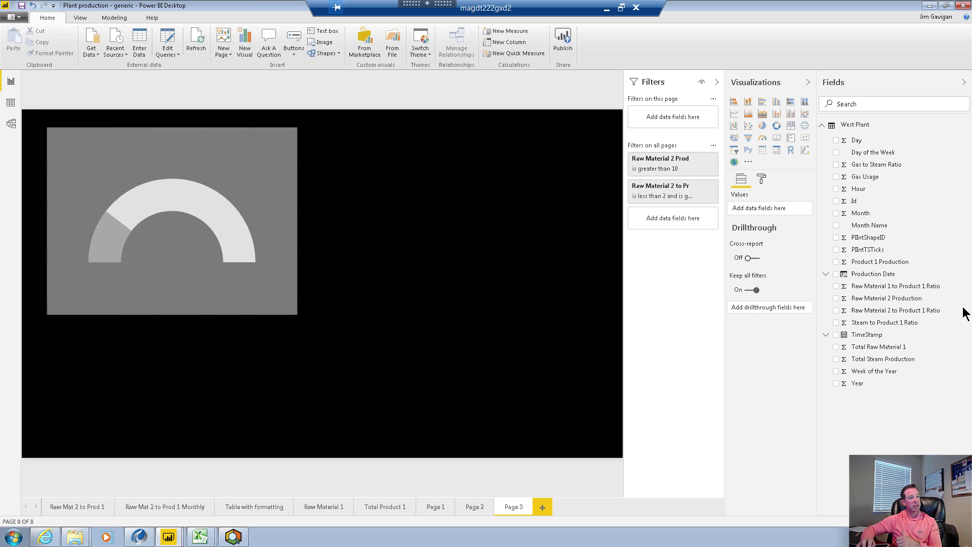
click(246, 194)
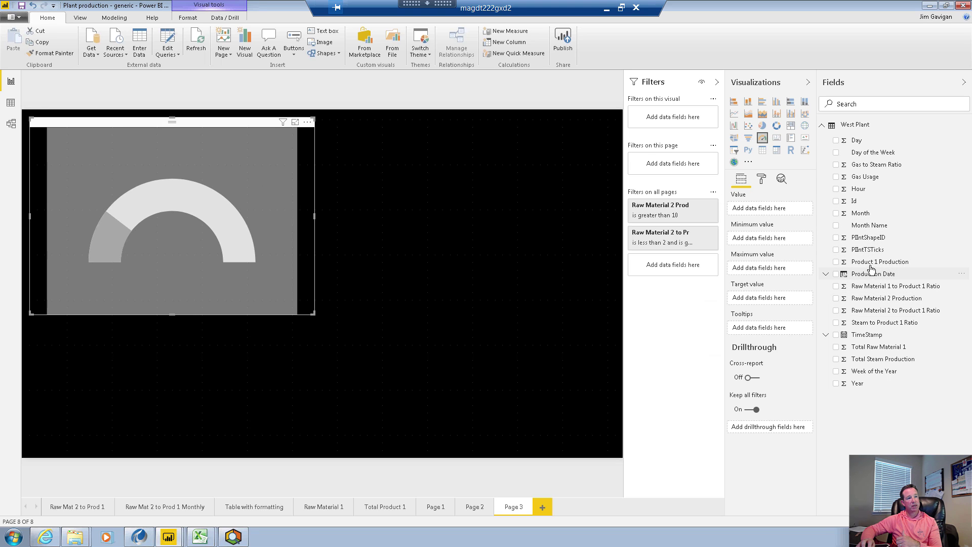
drag(870, 262, 764, 210)
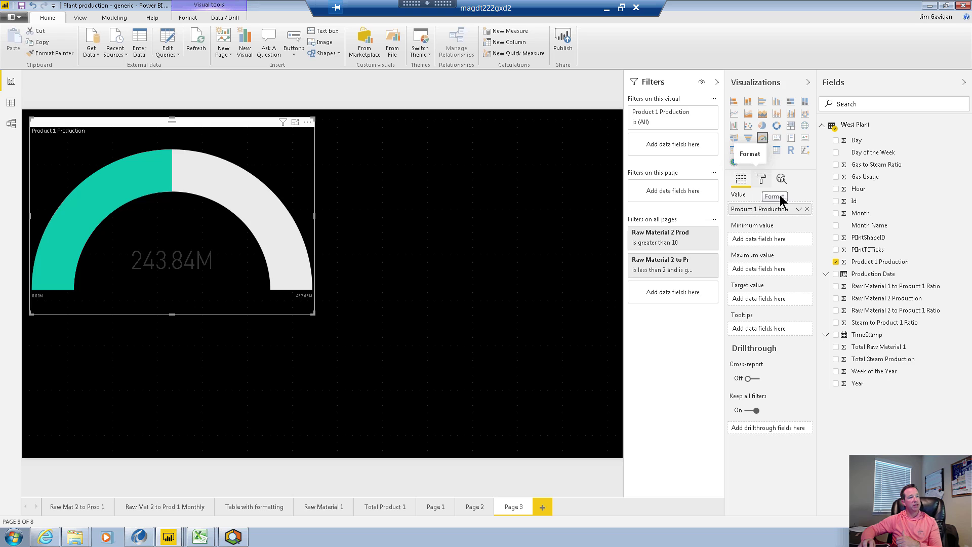
- Set the gauge's Fill data colour to yellow and its Target colour to teal
click(761, 180)
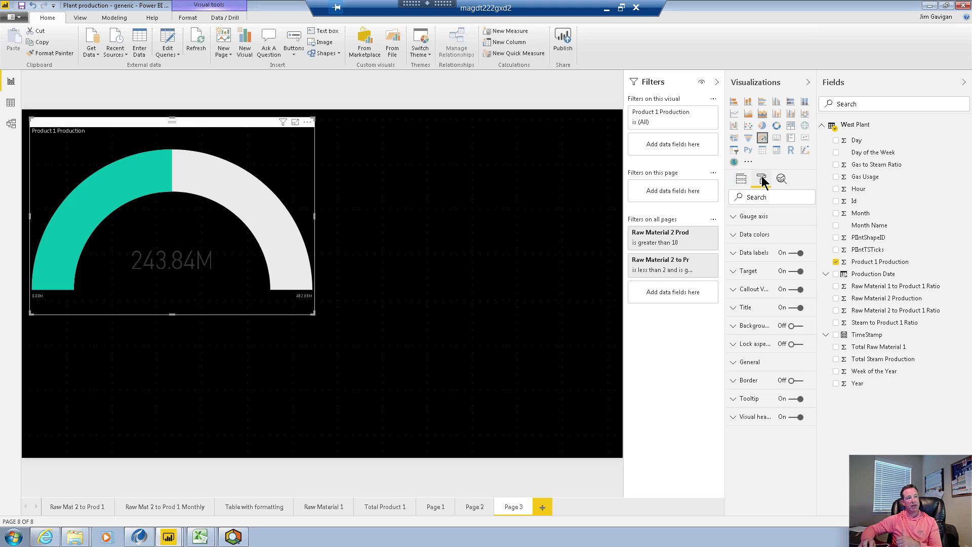
click(733, 237)
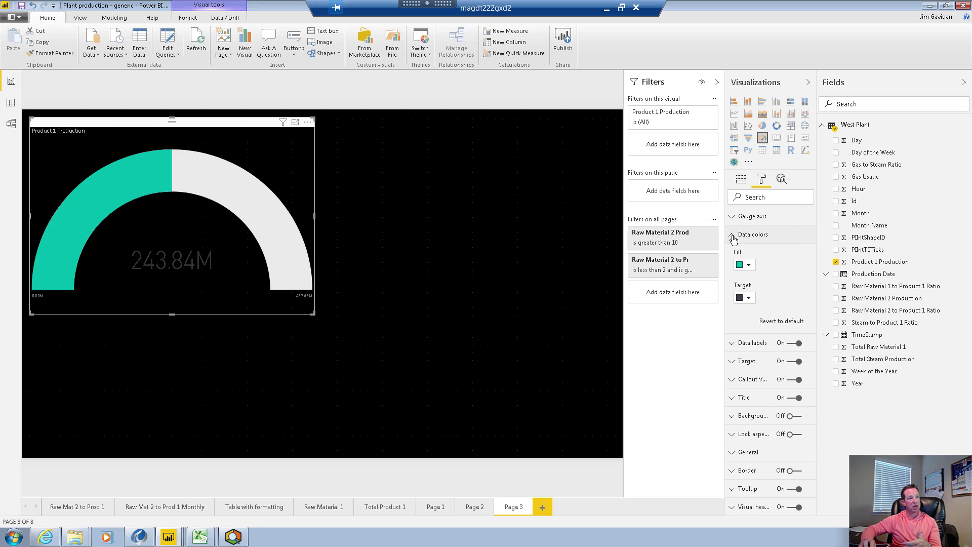
click(748, 265)
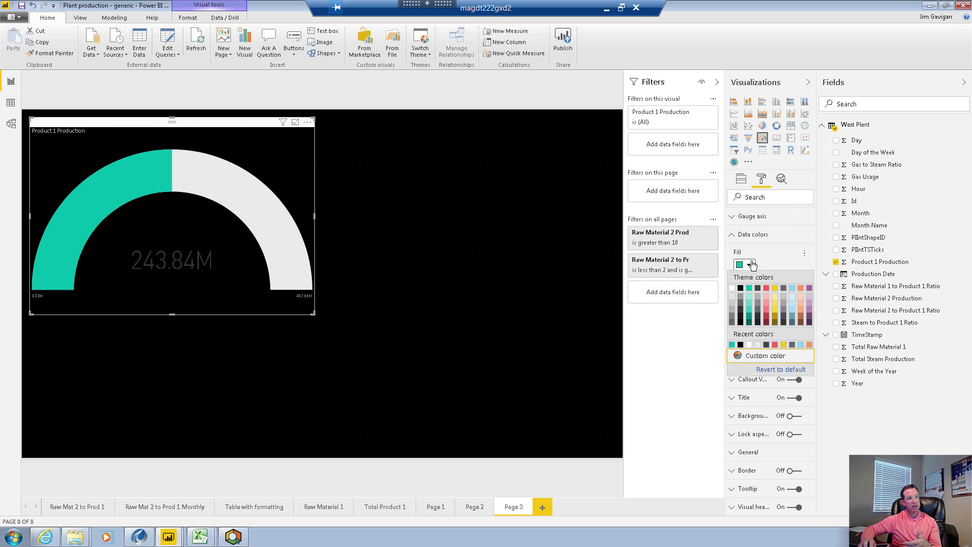
click(775, 288)
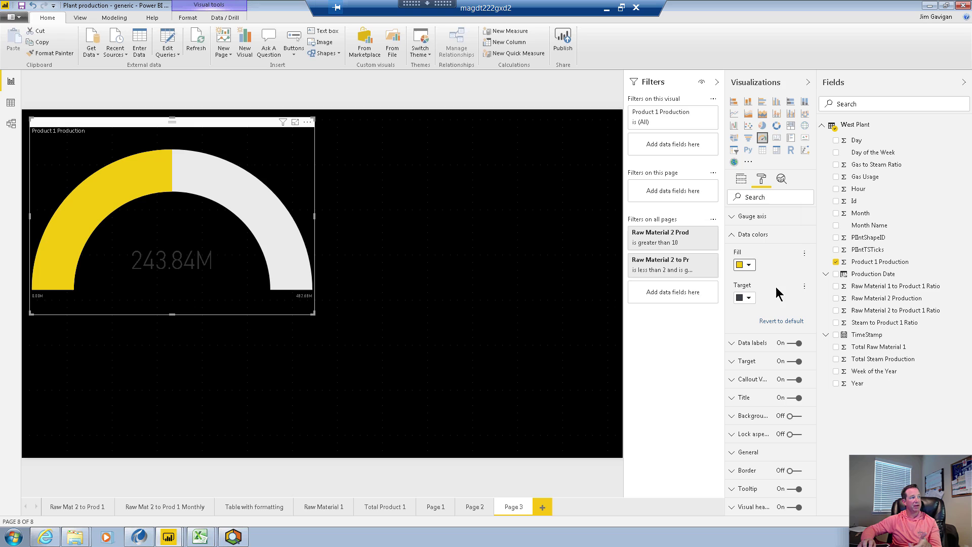
click(748, 299)
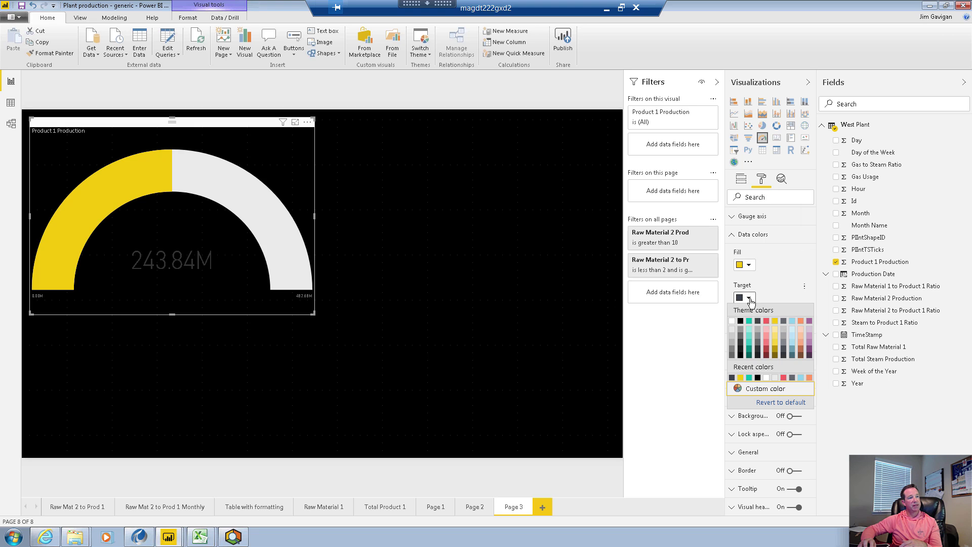
click(749, 322)
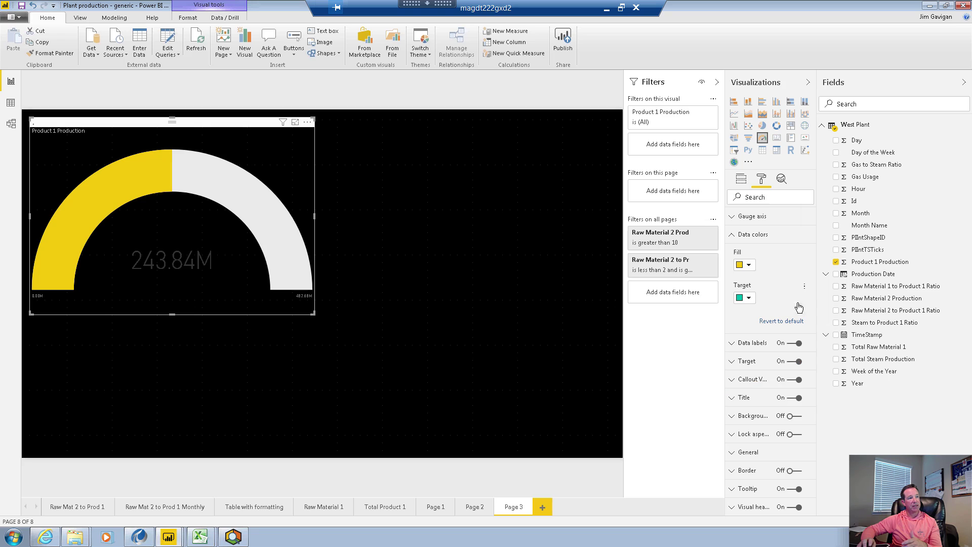
click(734, 217)
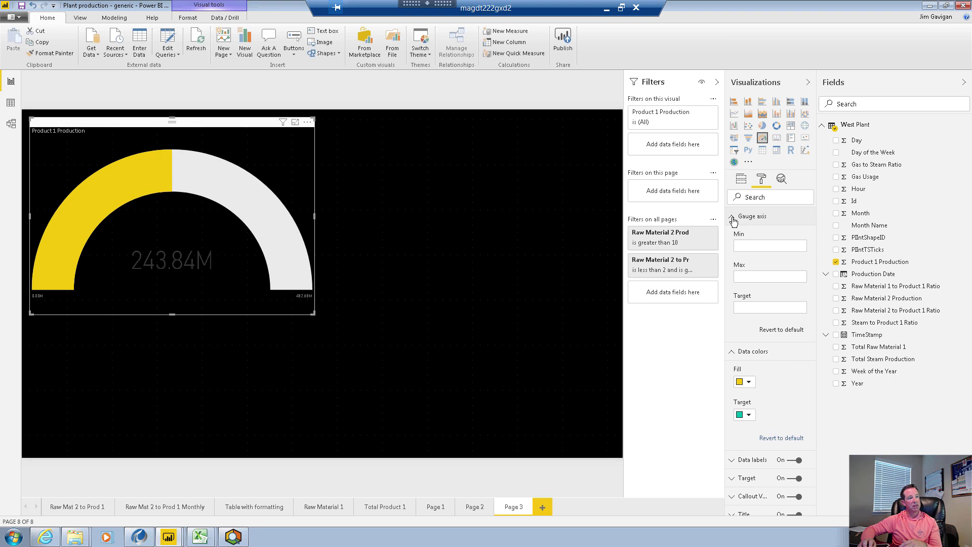
click(747, 247)
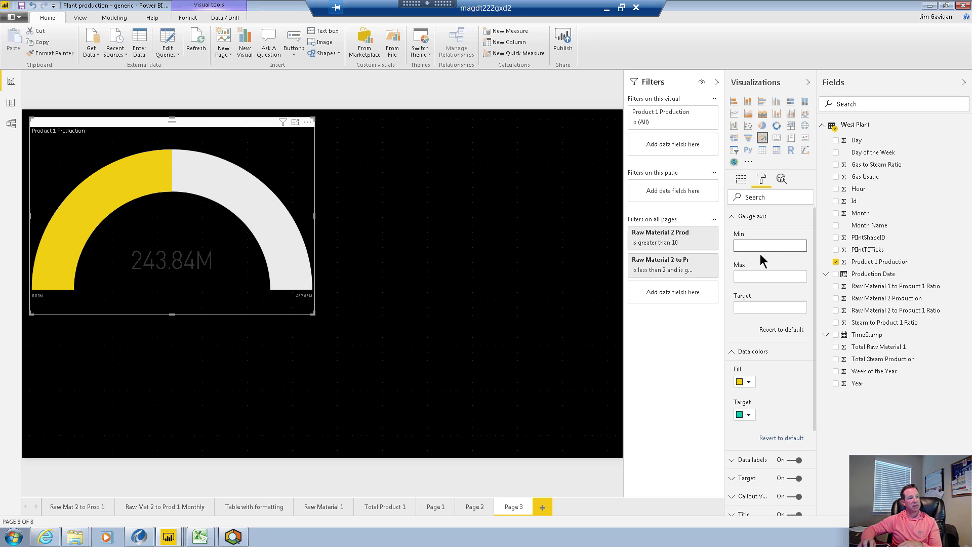
- Change the gauge's Product 1 Production aggregation from Sum to Average, reading 148.41K
click(737, 217)
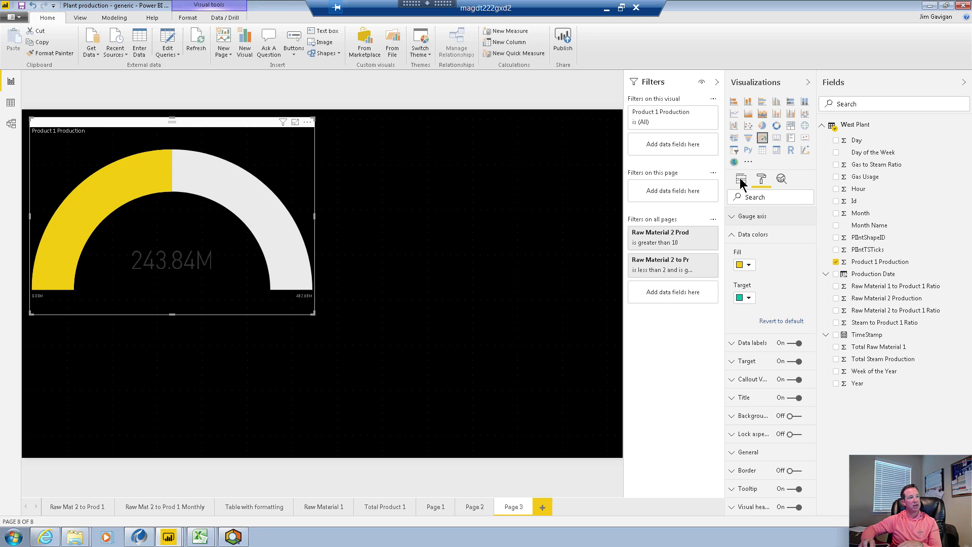
click(741, 179)
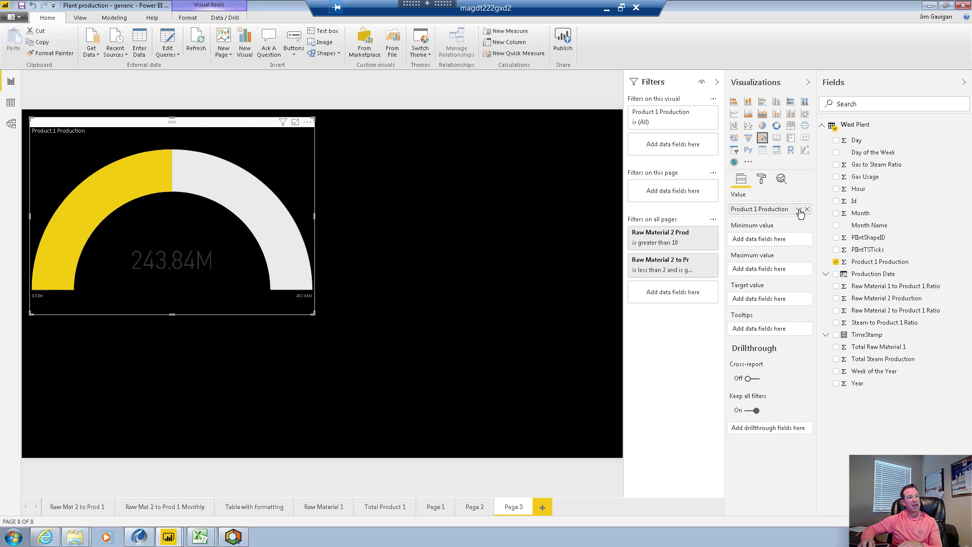
click(799, 210)
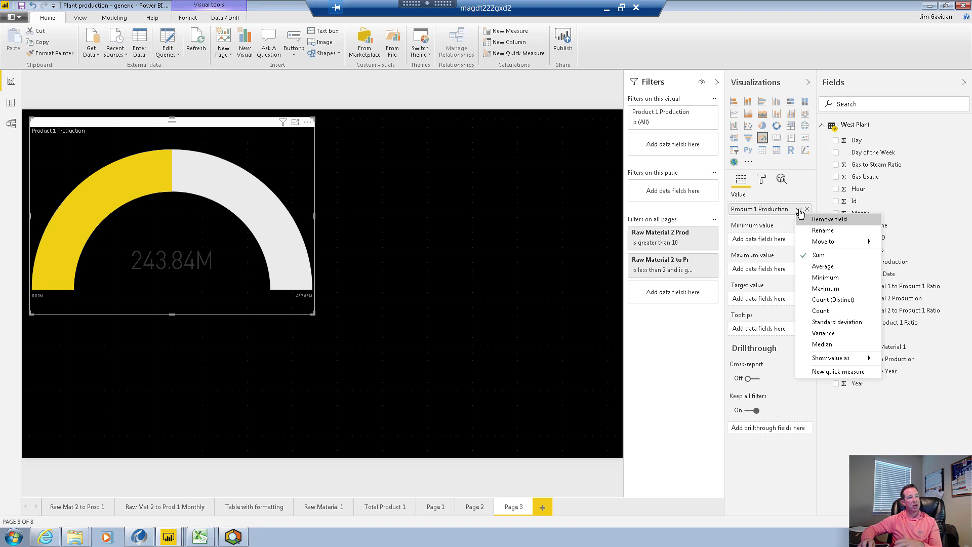
click(822, 267)
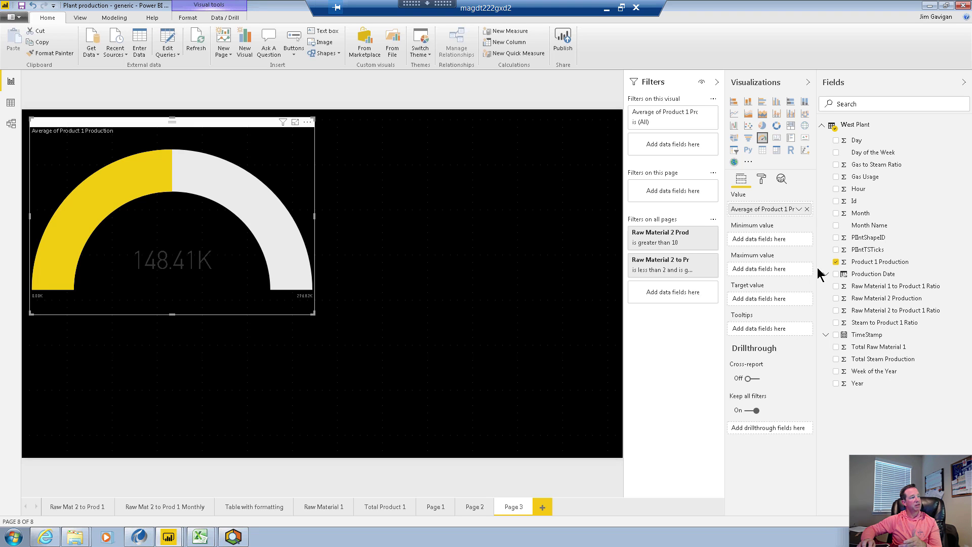
click(762, 181)
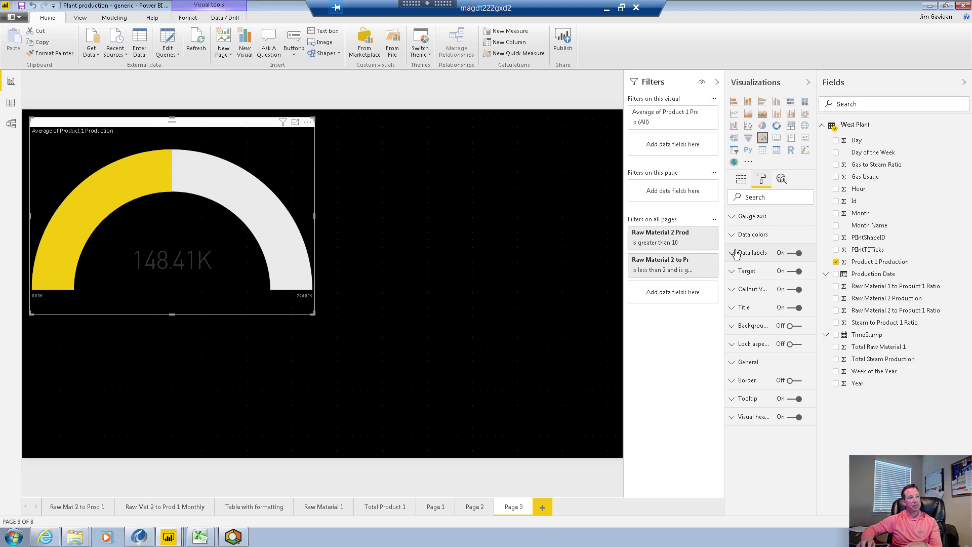
- Set the gauge axis minimum to 100000, maximum to 200000 and target to 150000
click(733, 217)
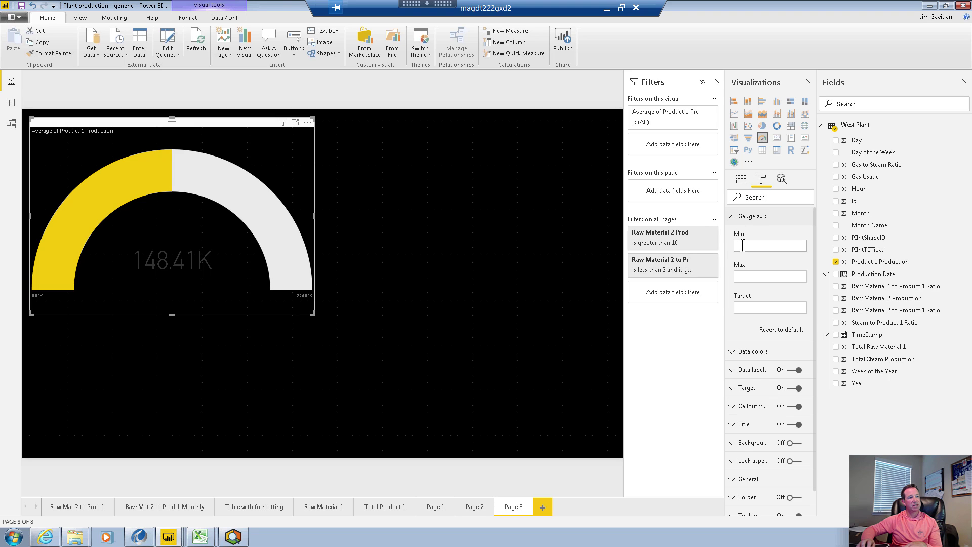
click(743, 246)
text(1)
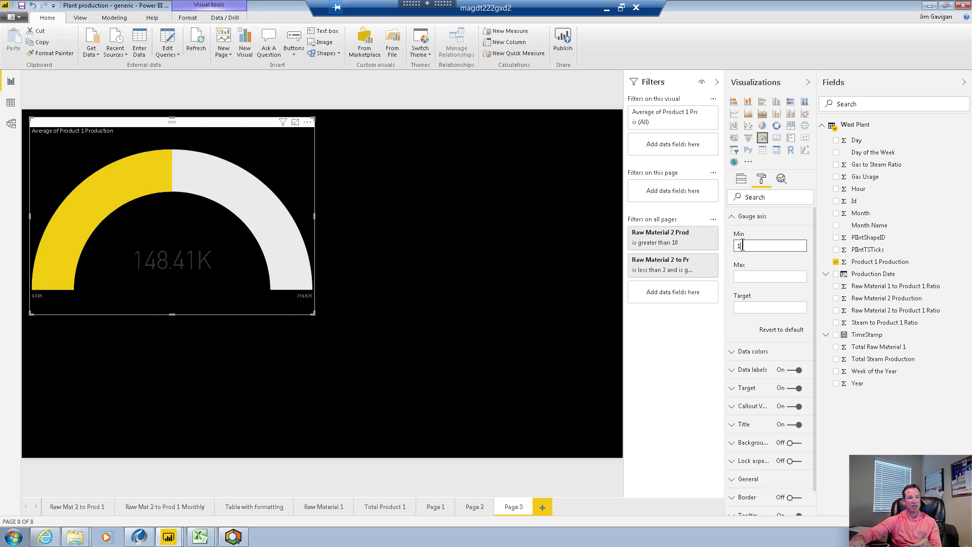
text(00000)
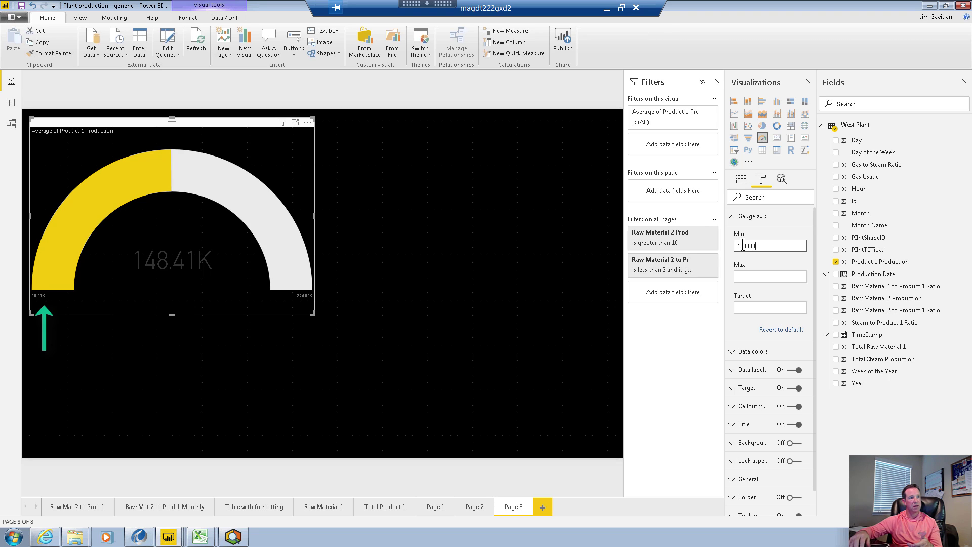
key(Return)
click(778, 276)
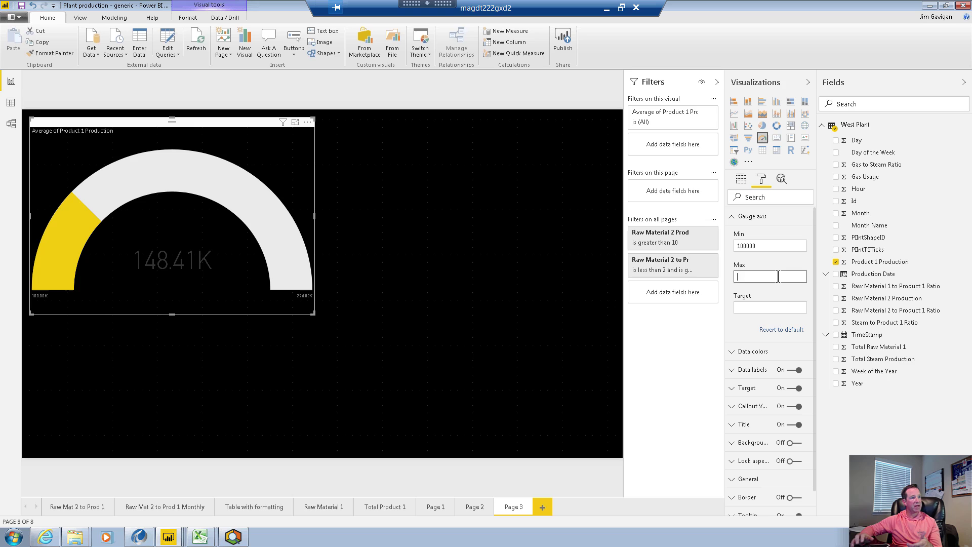
text(200000)
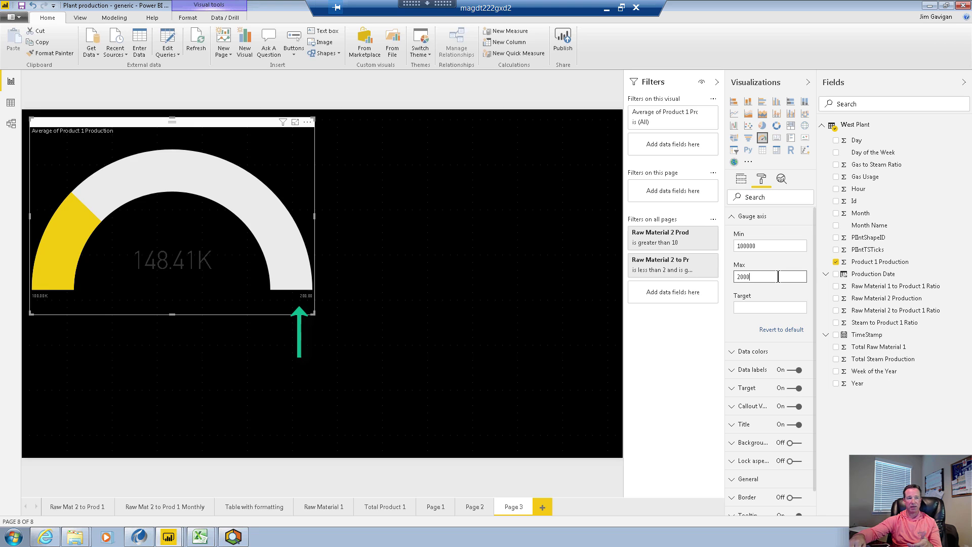
click(756, 307)
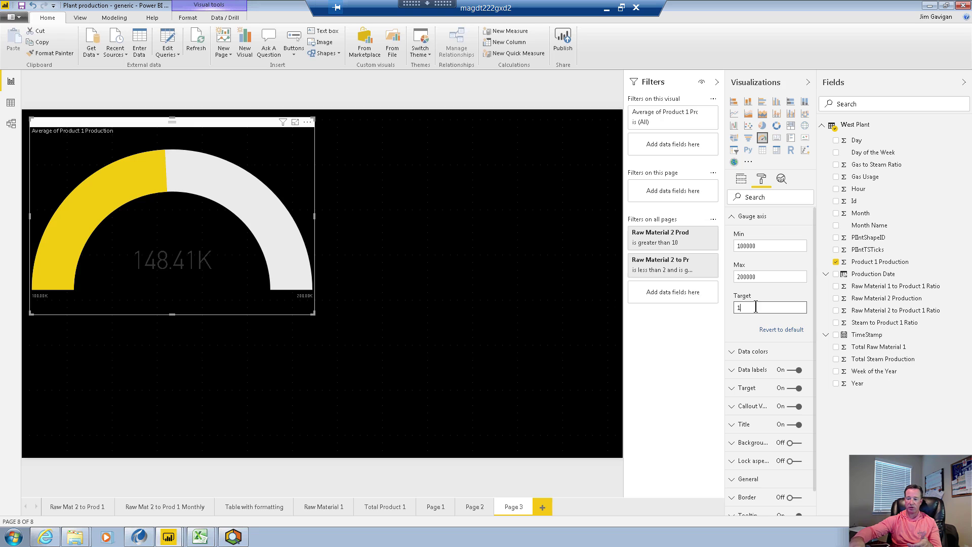
text(150000)
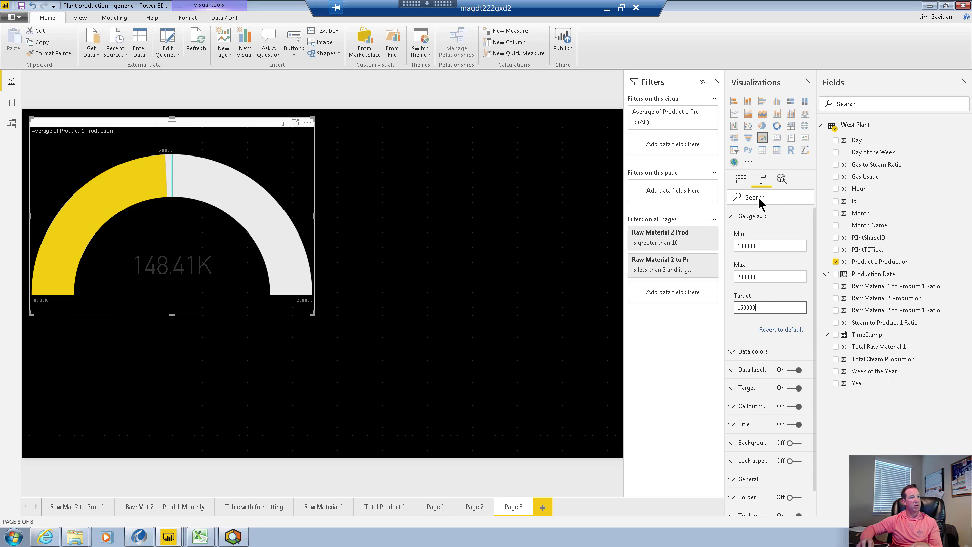
- Colour the gauge's 100.00K and 200.00K data labels white
click(733, 354)
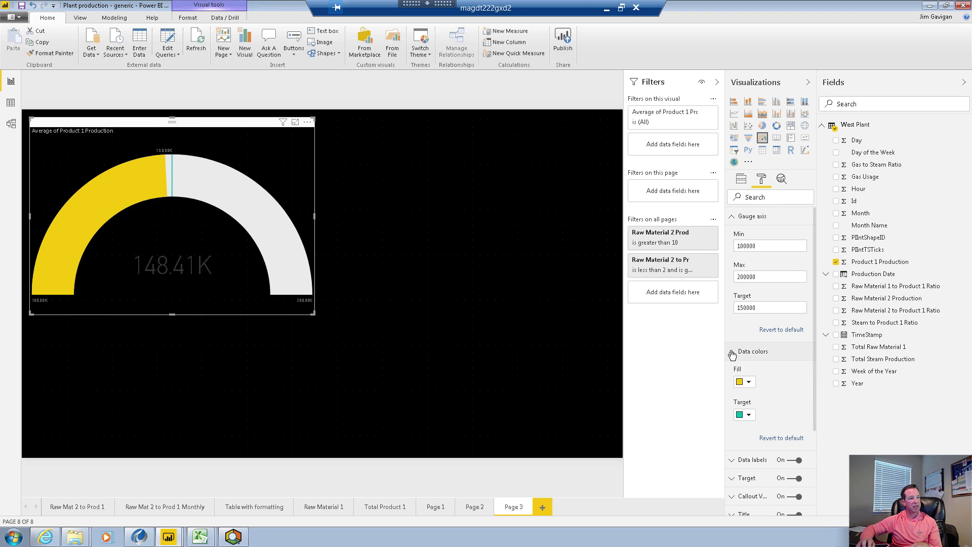
click(732, 352)
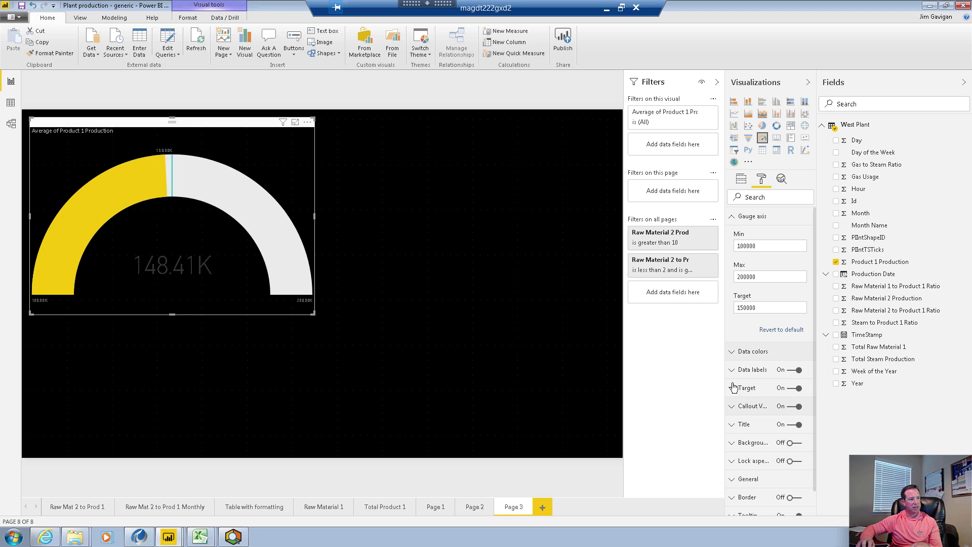
click(732, 371)
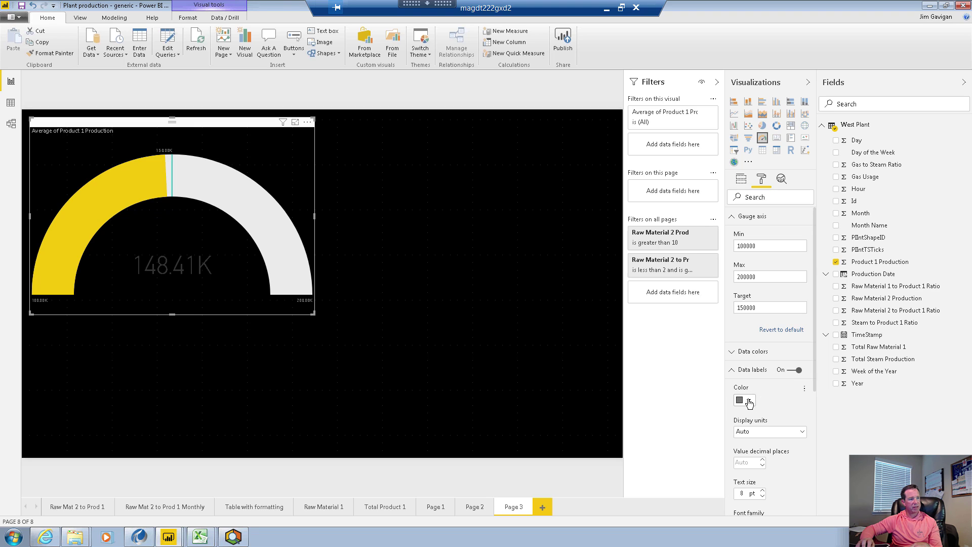
click(745, 400)
click(732, 423)
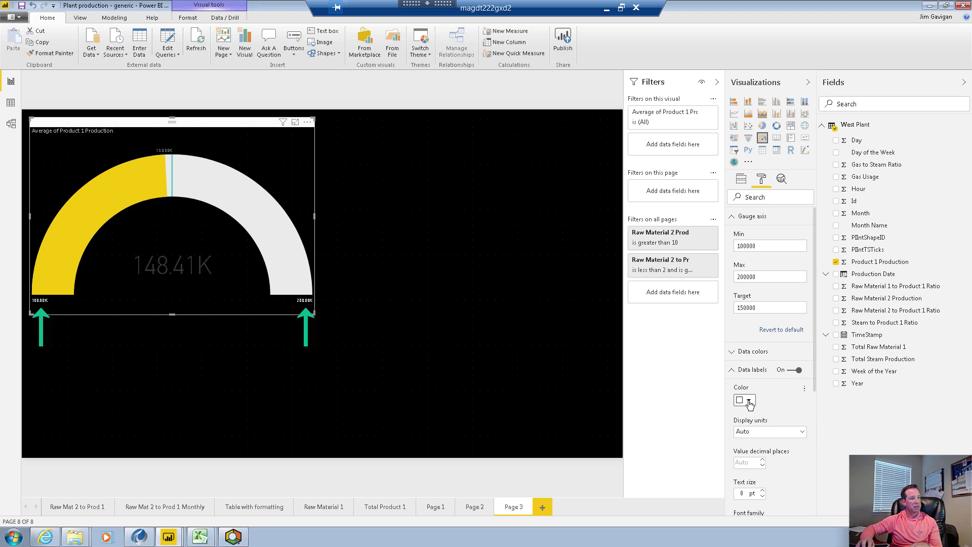
click(748, 401)
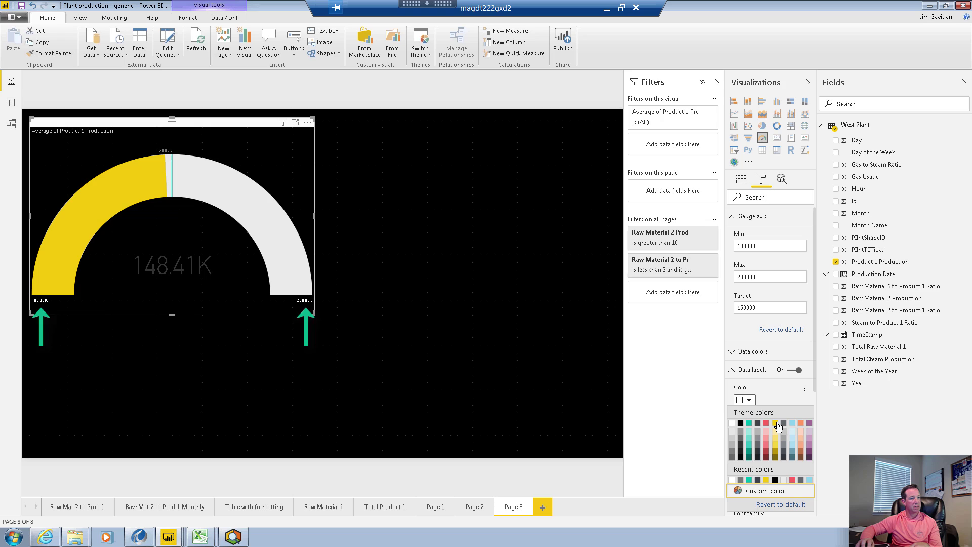
click(774, 423)
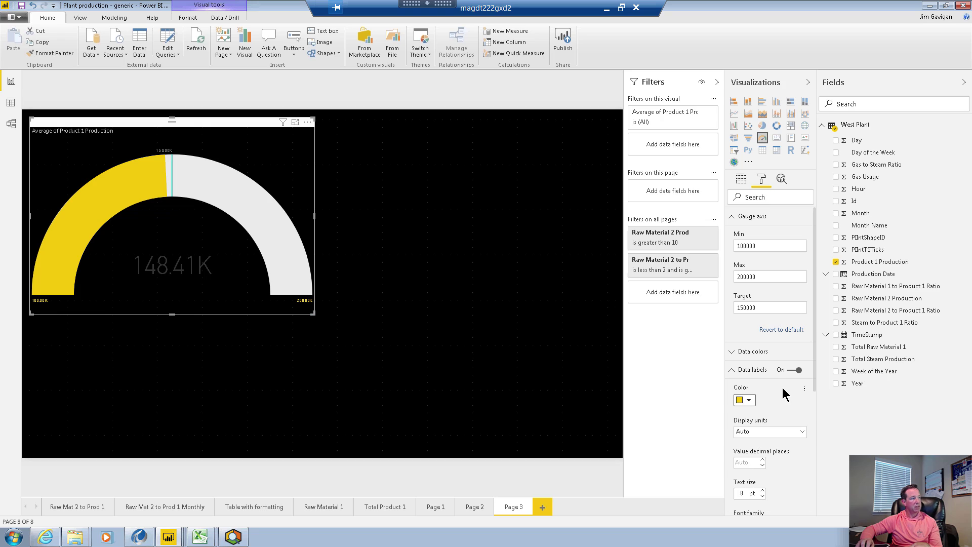
click(748, 401)
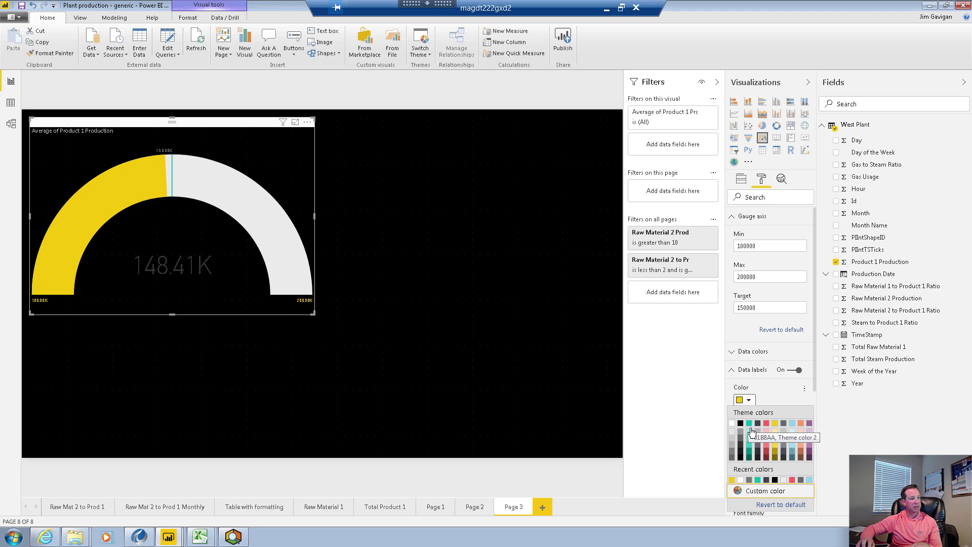
click(740, 478)
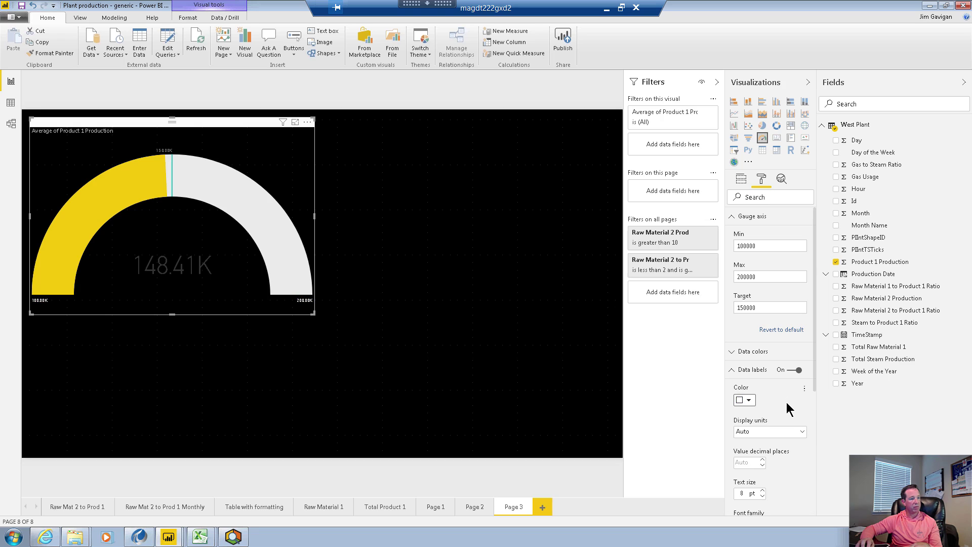
- Make the gauge's 150.00K target label teal
click(732, 370)
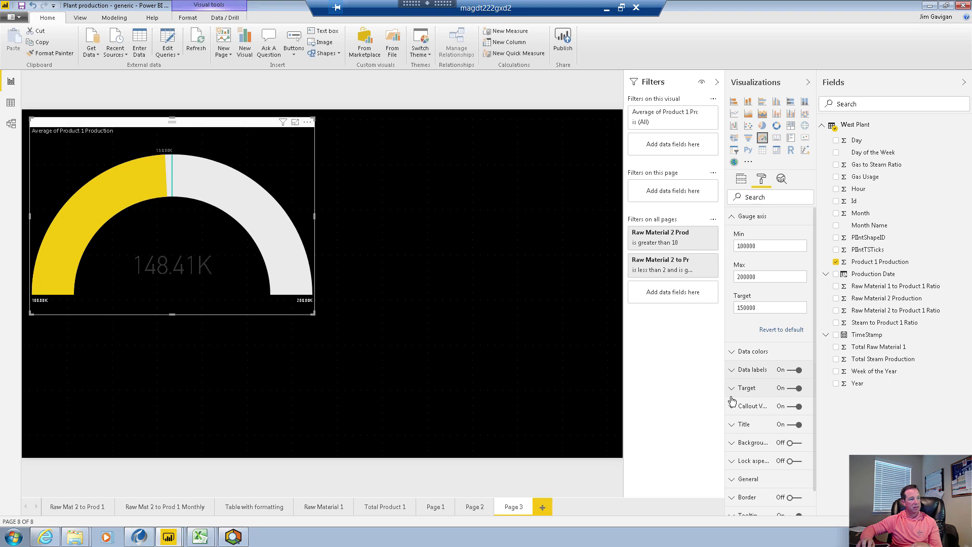
click(732, 389)
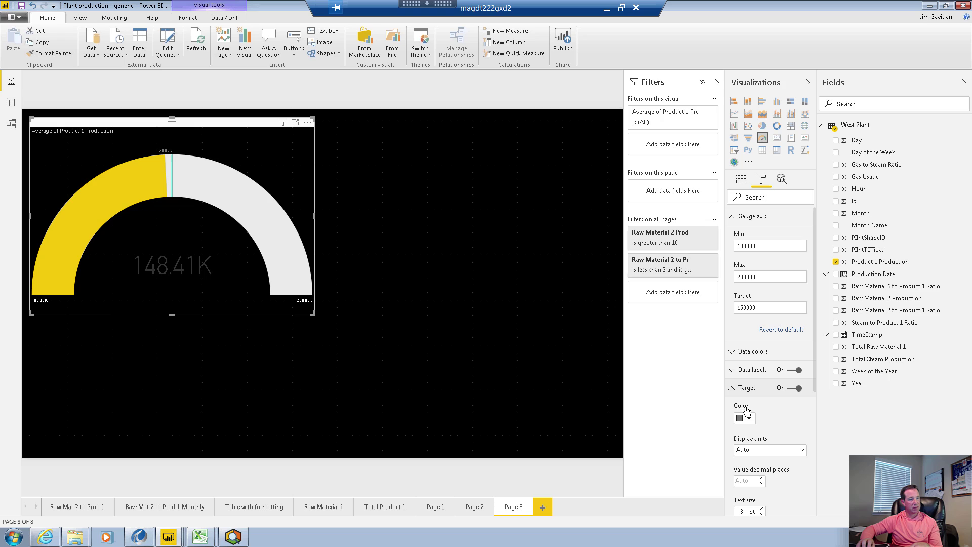
click(750, 423)
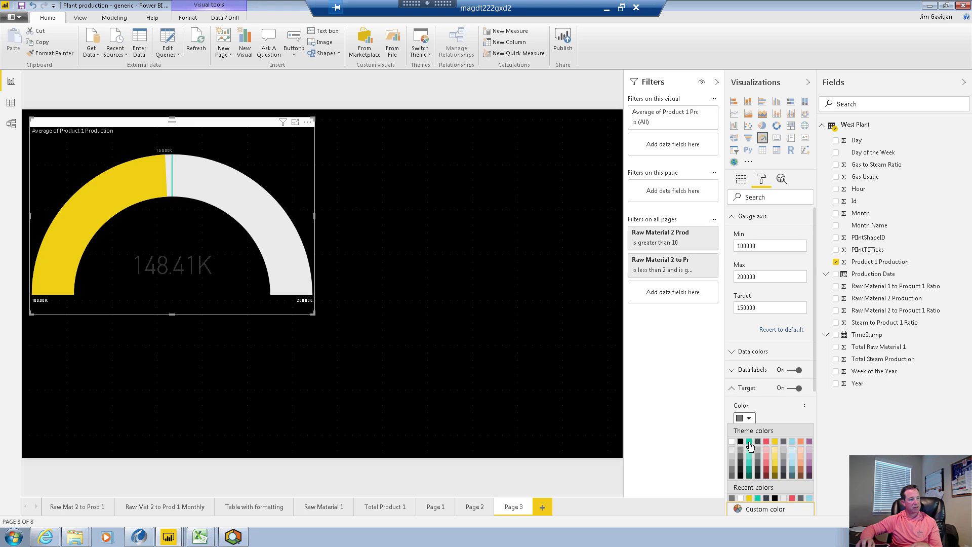
click(751, 445)
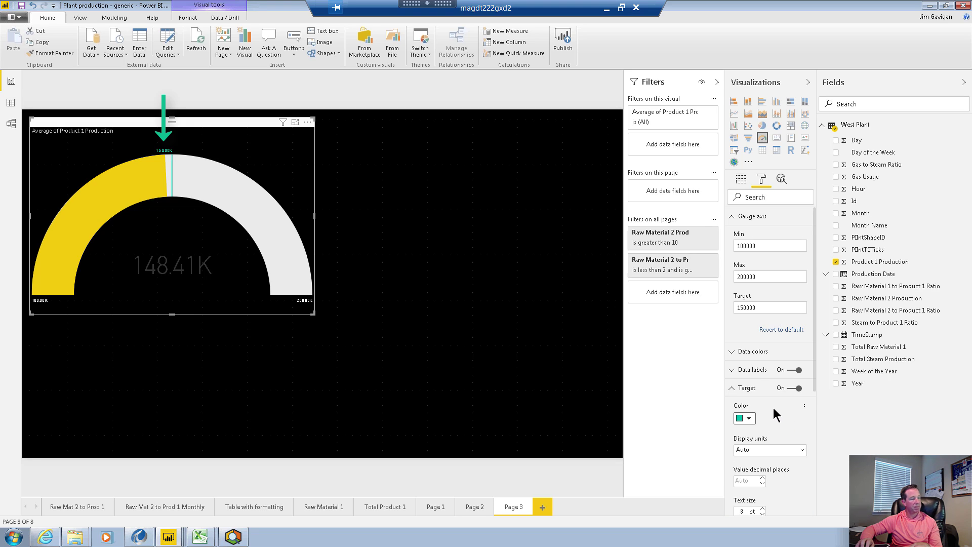
- Change the target label font to Arial and raise its size from 8 to 18 pt
scroll(771, 430, down, 2)
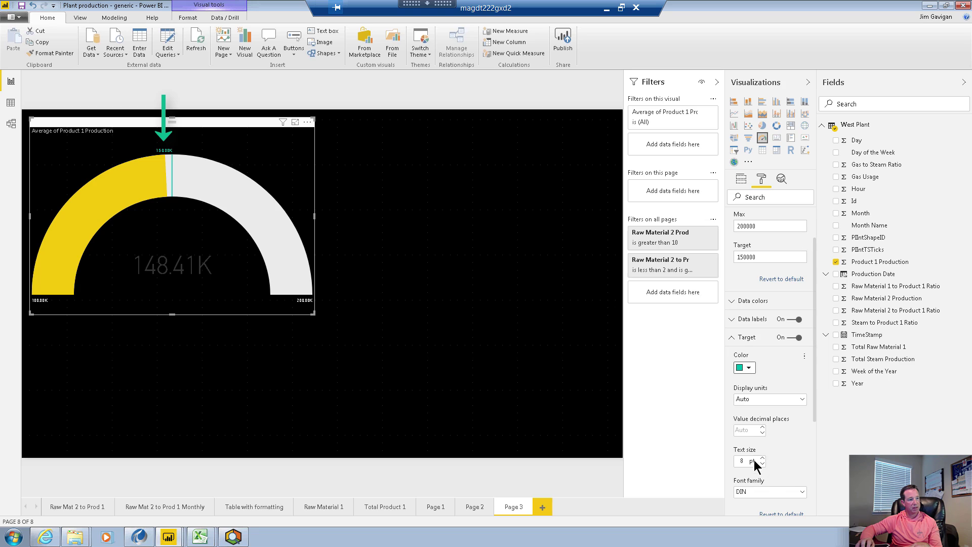
click(801, 492)
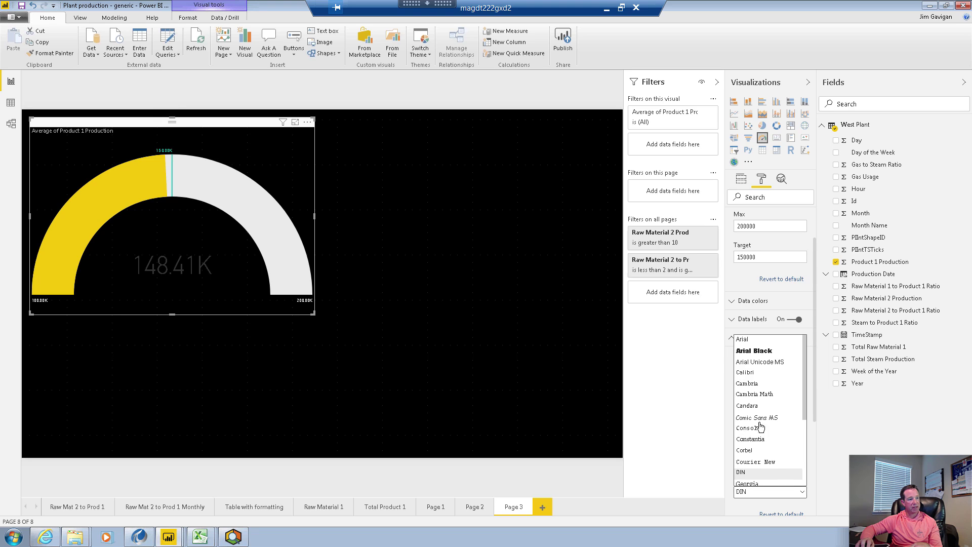
click(741, 340)
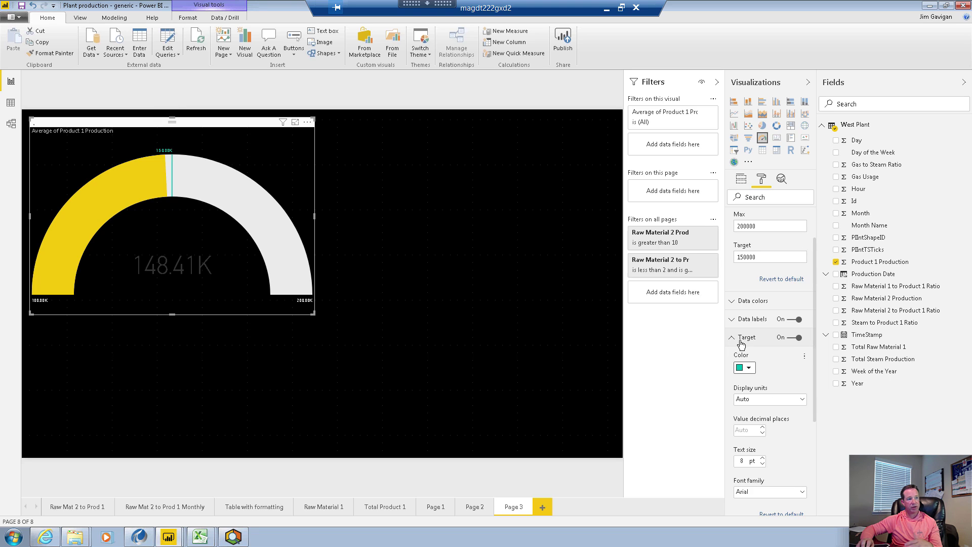
click(762, 458)
click(762, 458)
click(762, 458)
click(763, 458)
click(762, 458)
click(762, 457)
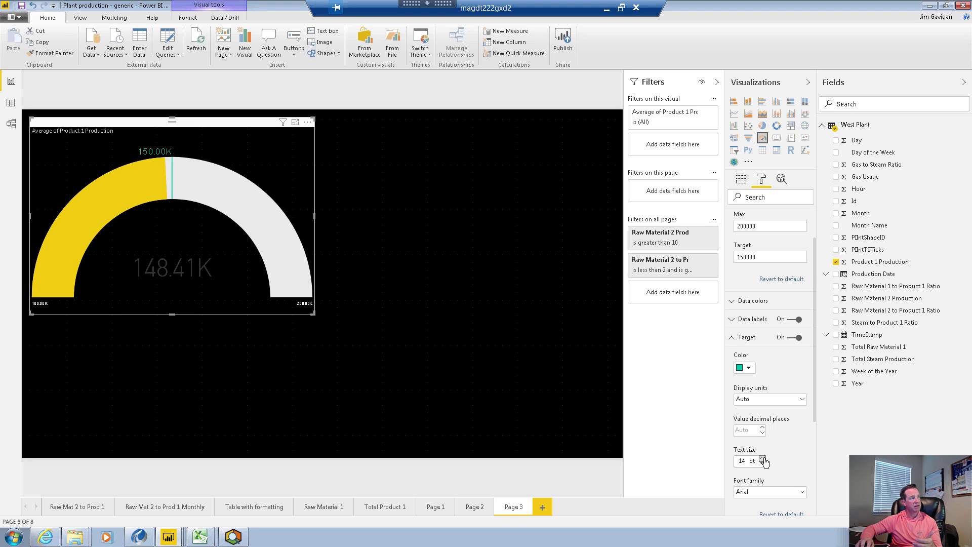
click(762, 458)
click(762, 458)
click(762, 457)
click(762, 457)
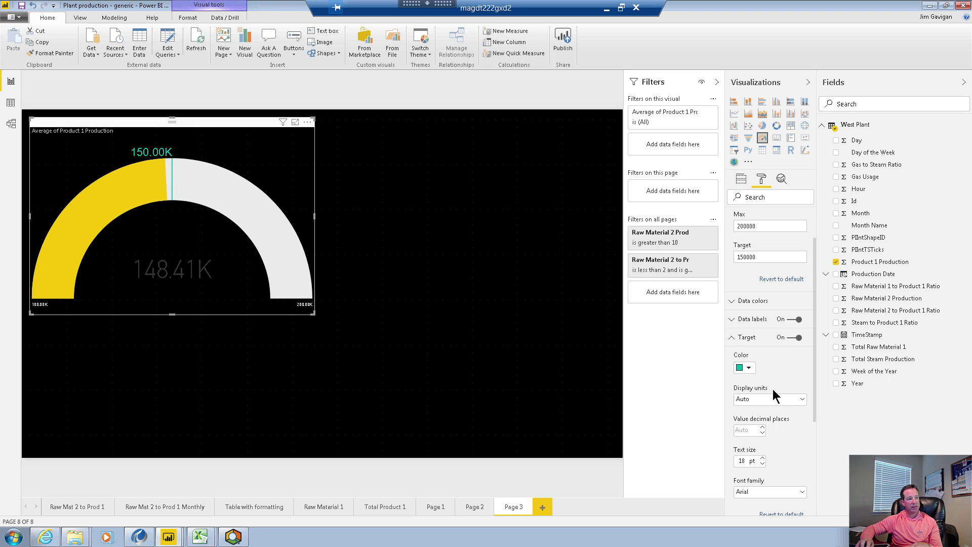
click(732, 338)
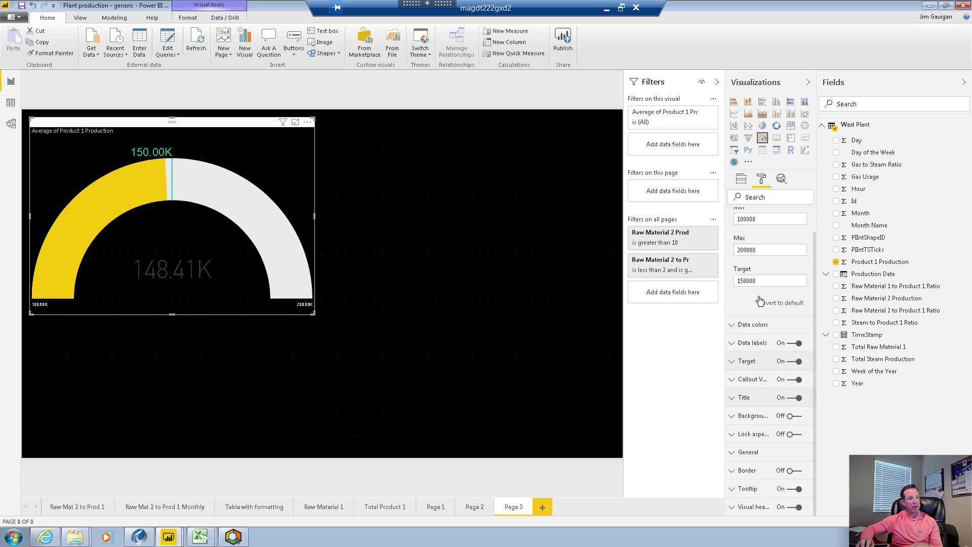
- Make the gauge's callout value yellow with display units None, showing 148,410.43
click(735, 328)
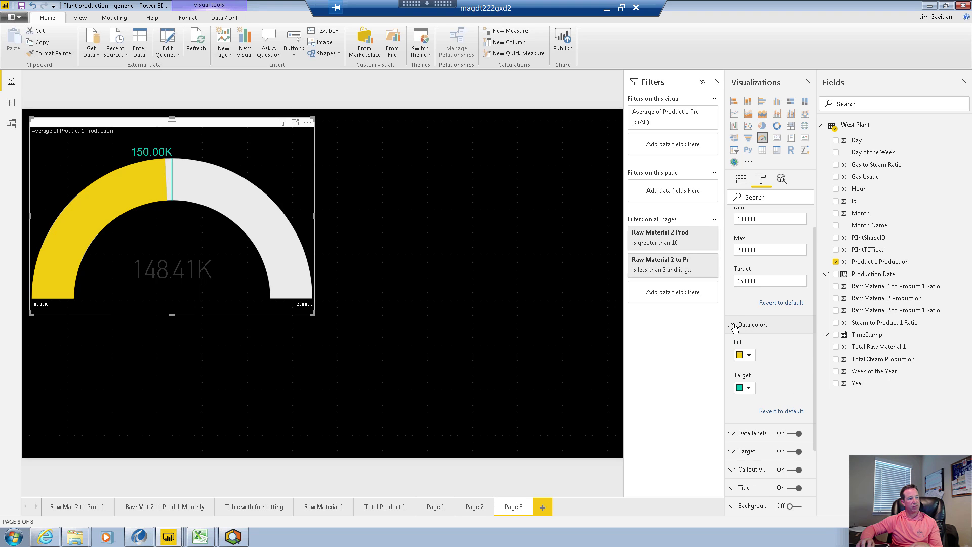
click(734, 326)
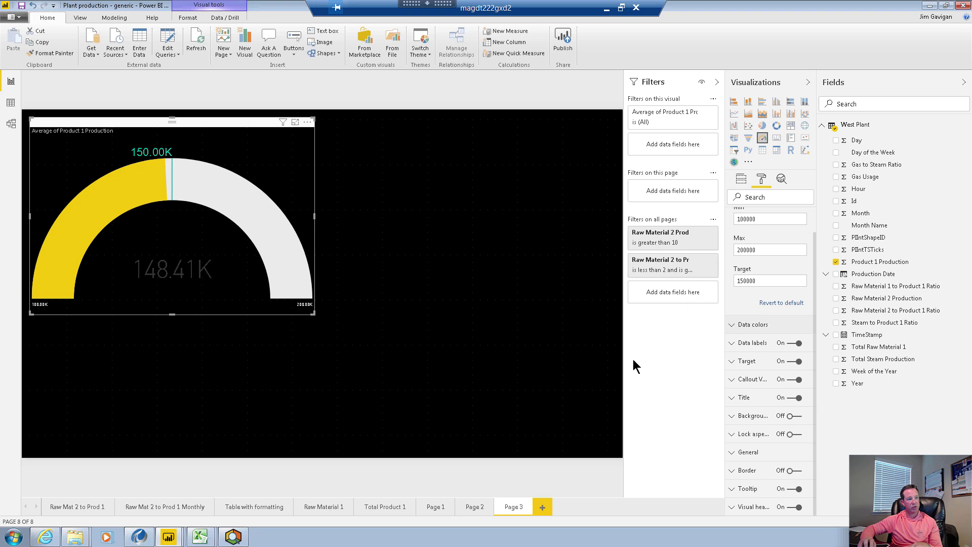
click(732, 383)
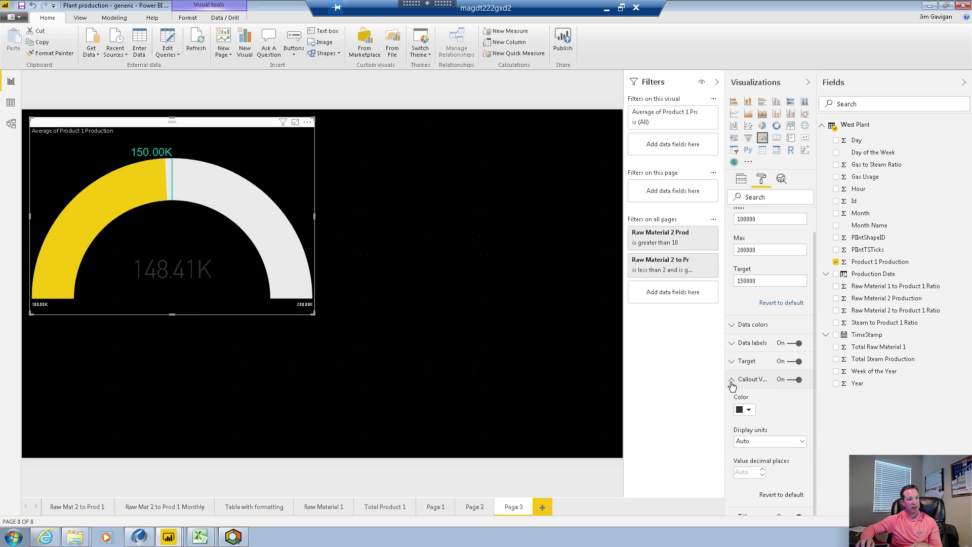
click(752, 414)
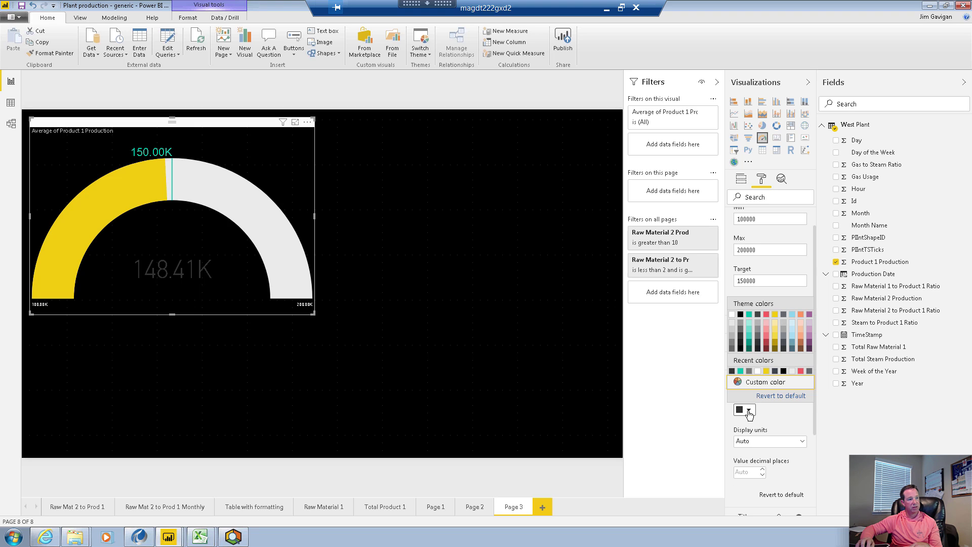
click(766, 372)
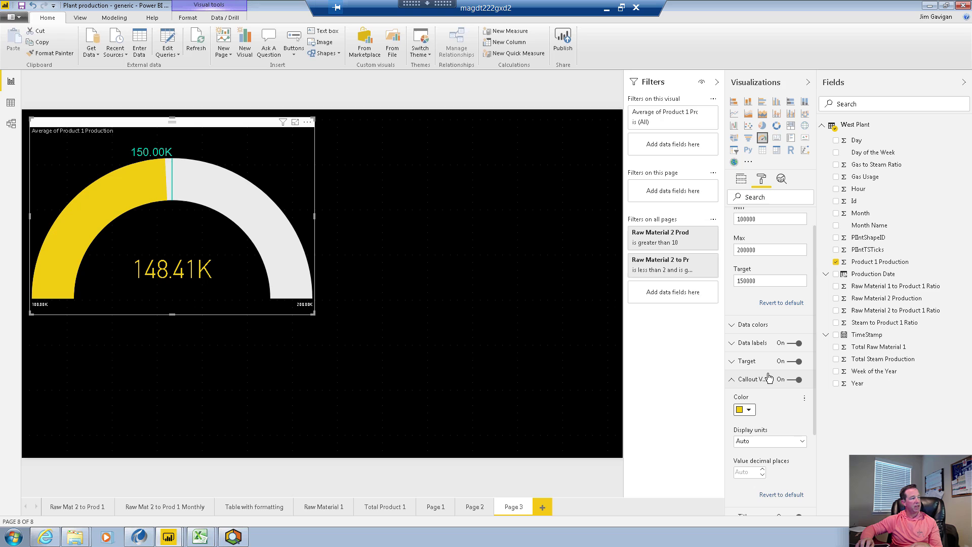
click(802, 442)
click(752, 465)
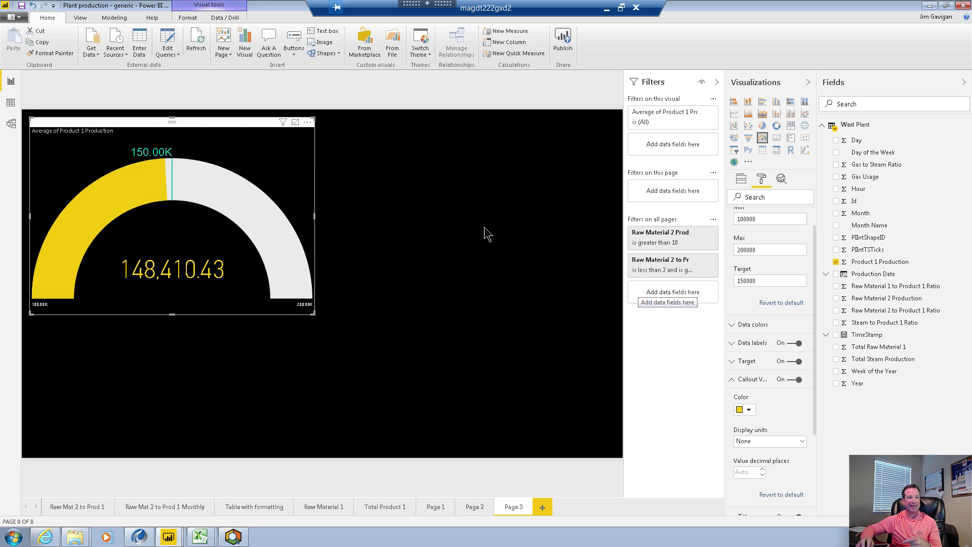
click(426, 215)
click(249, 160)
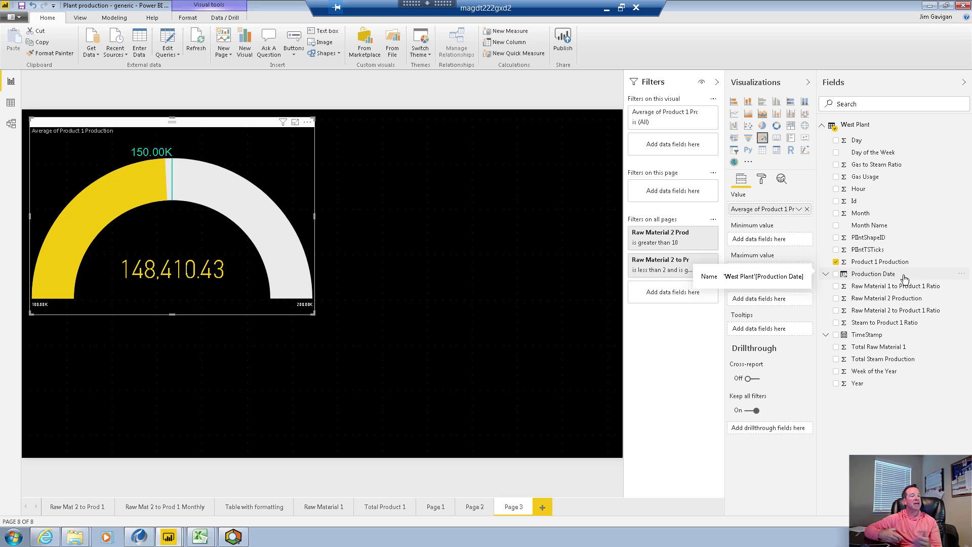
click(10, 104)
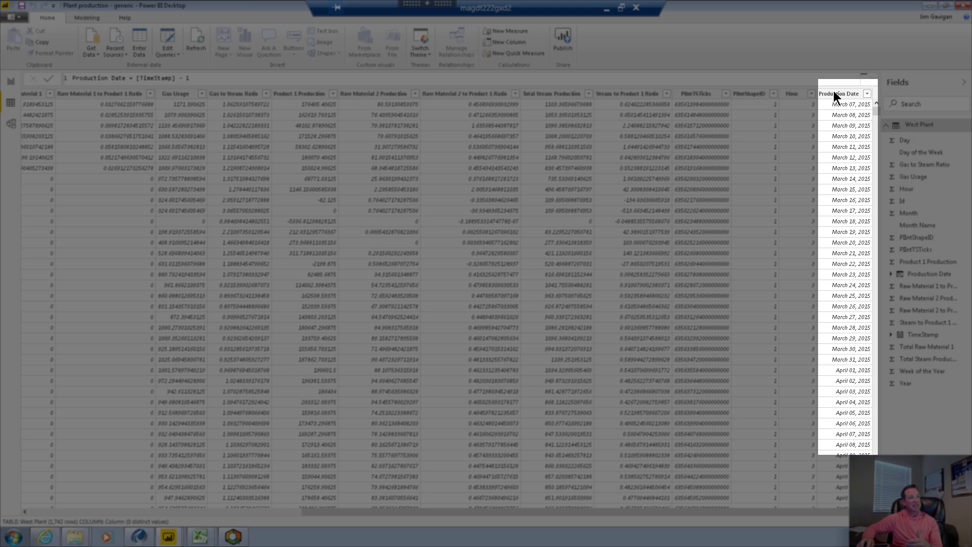
click(833, 93)
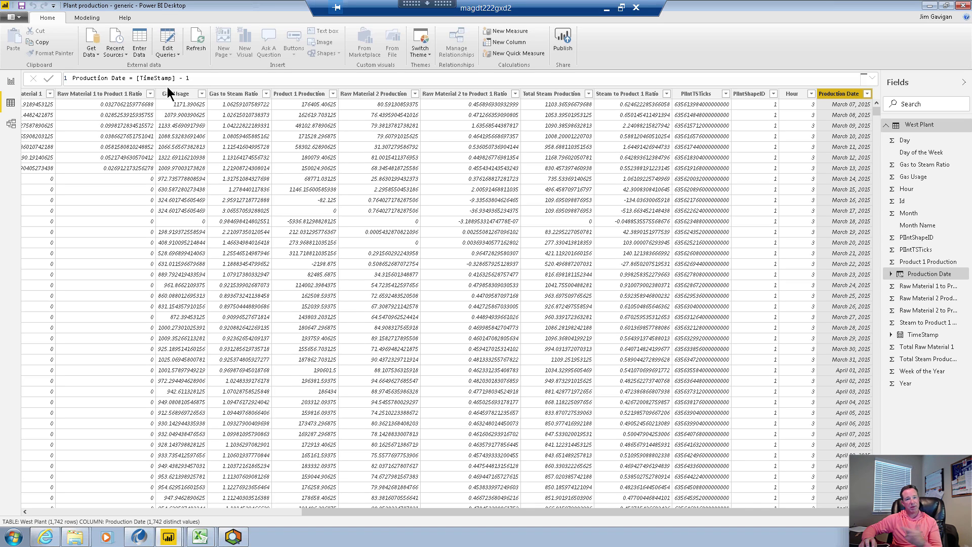
click(91, 20)
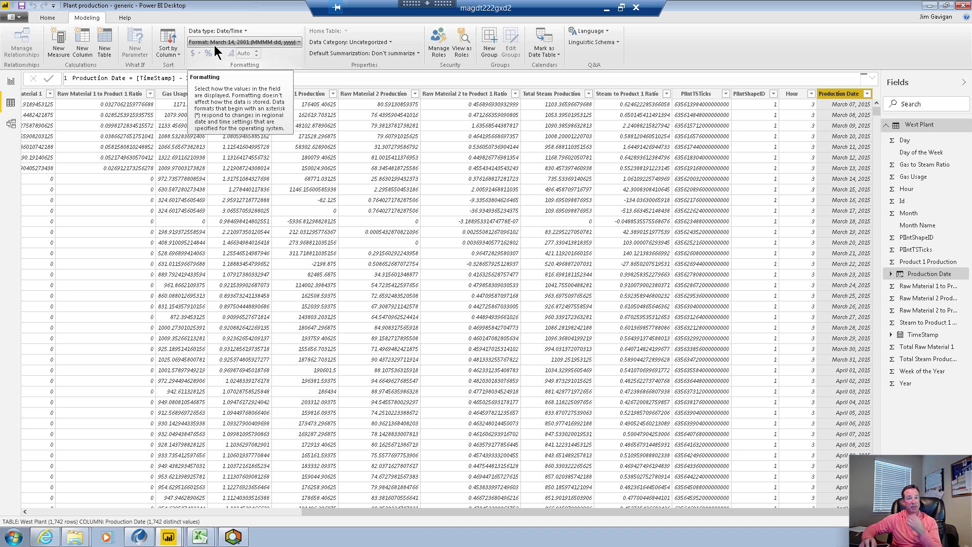
click(11, 81)
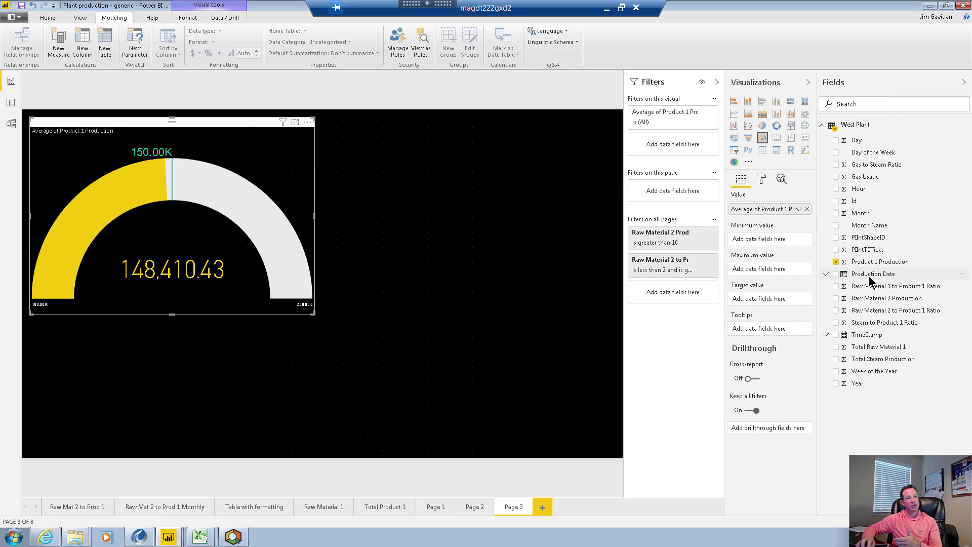
- Add a relative date filter on the gauge set to 'is in this day', reading 161,665.30
drag(869, 275, 677, 146)
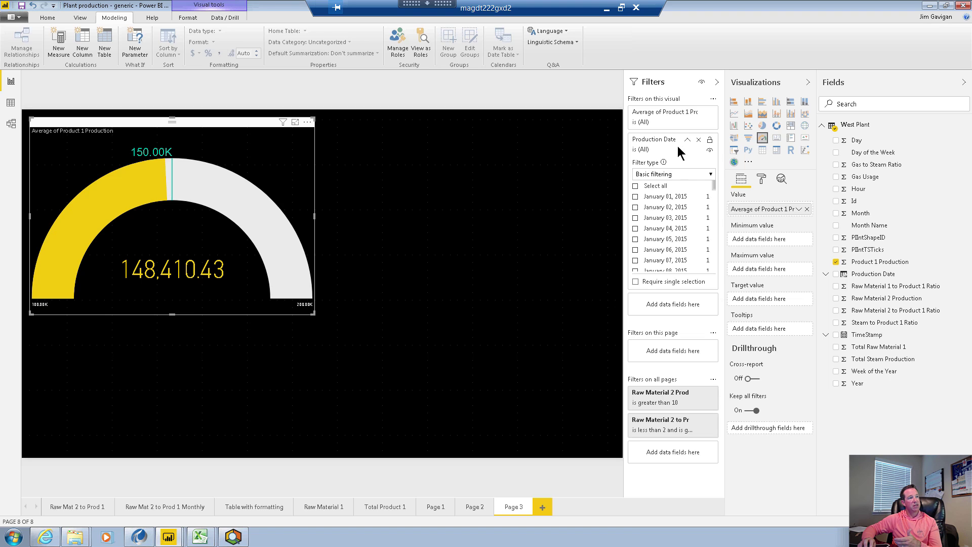
click(711, 175)
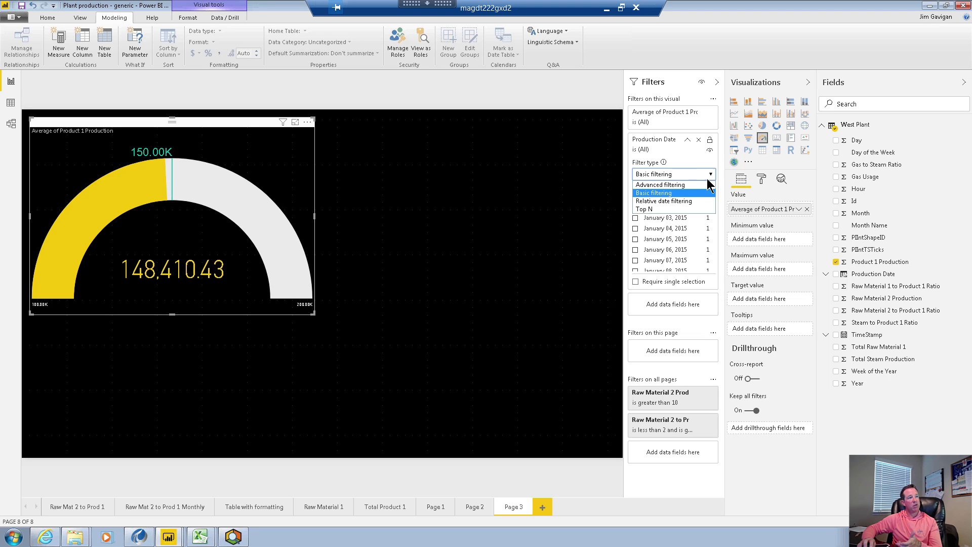
click(671, 201)
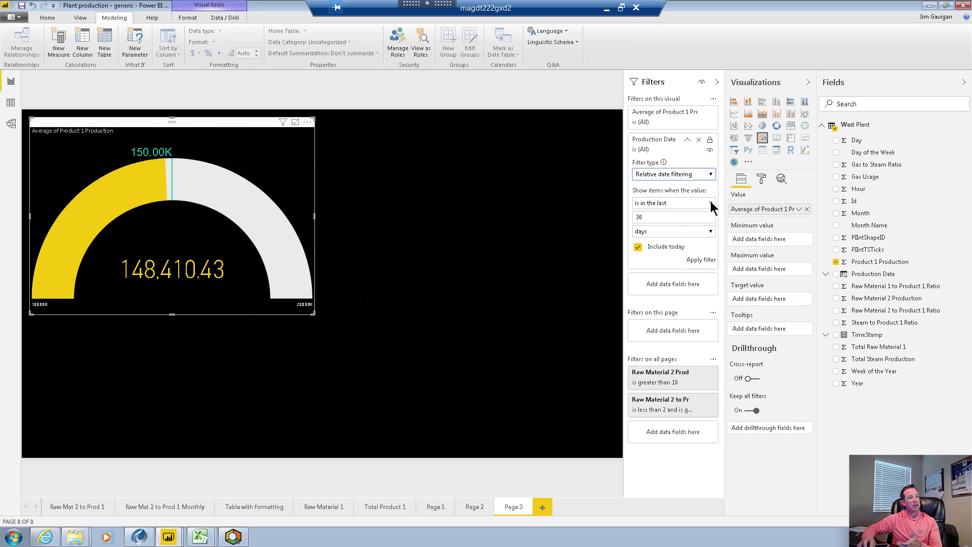
click(709, 201)
click(657, 221)
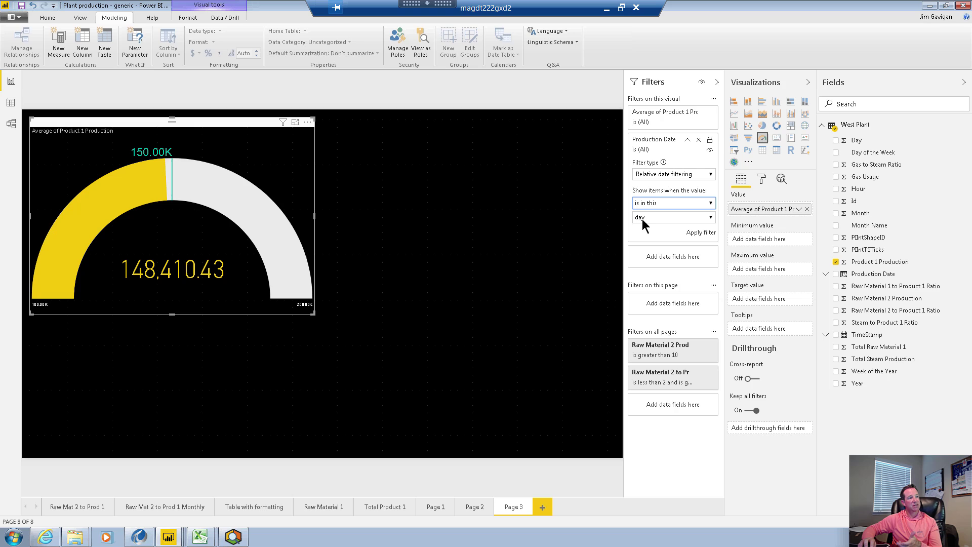
click(691, 232)
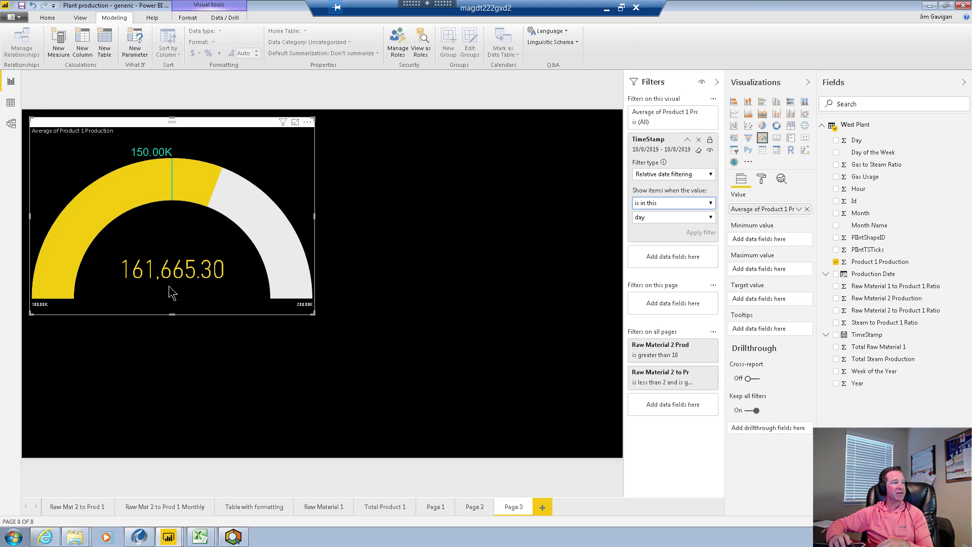
- Place a card at the page's upper right showing Product 1 Production, 243.84M
click(414, 197)
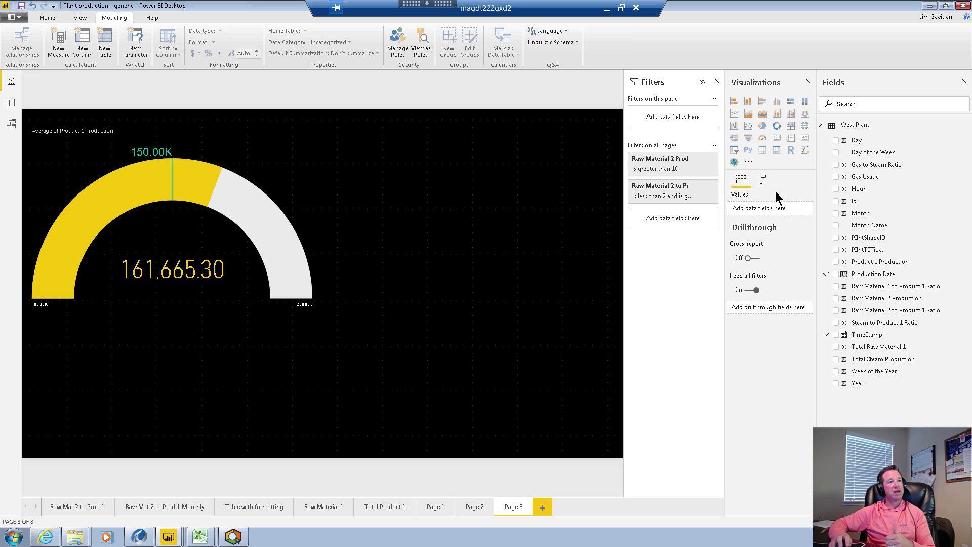
click(778, 155)
drag(202, 315, 513, 124)
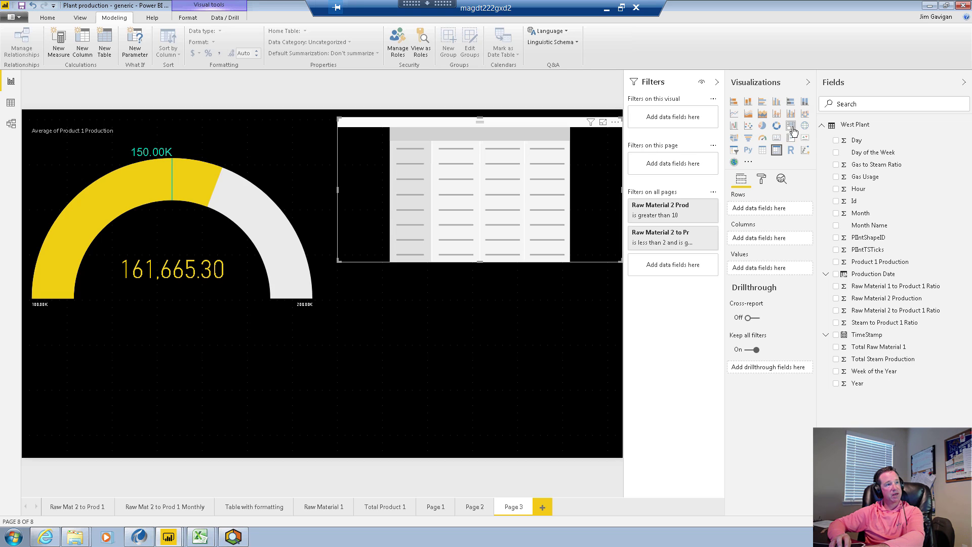
click(777, 138)
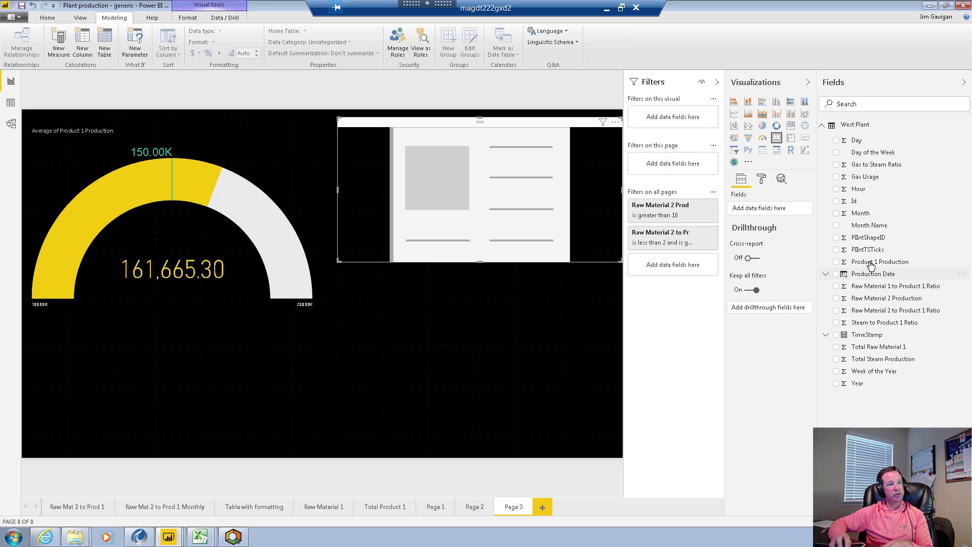
drag(870, 262, 771, 212)
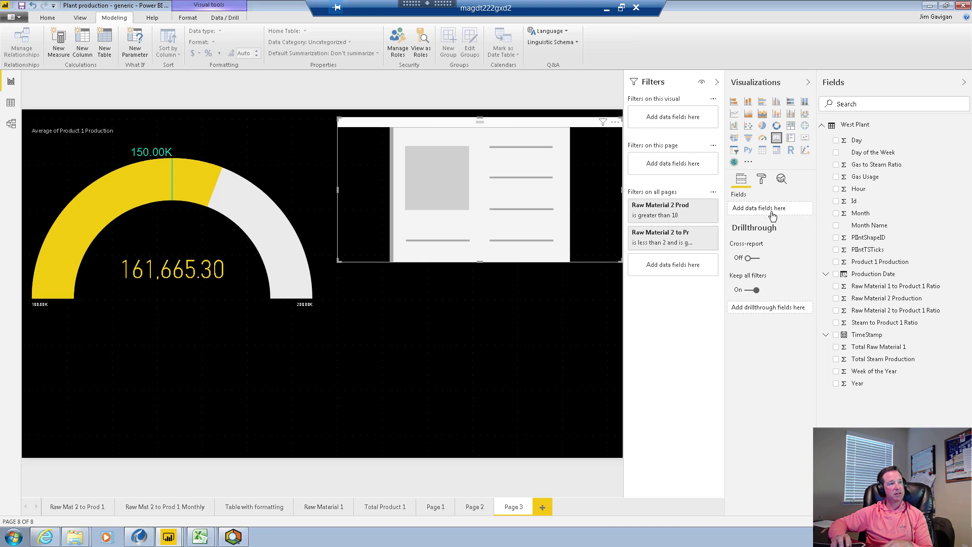
- Set the card's data label colour to white
click(761, 179)
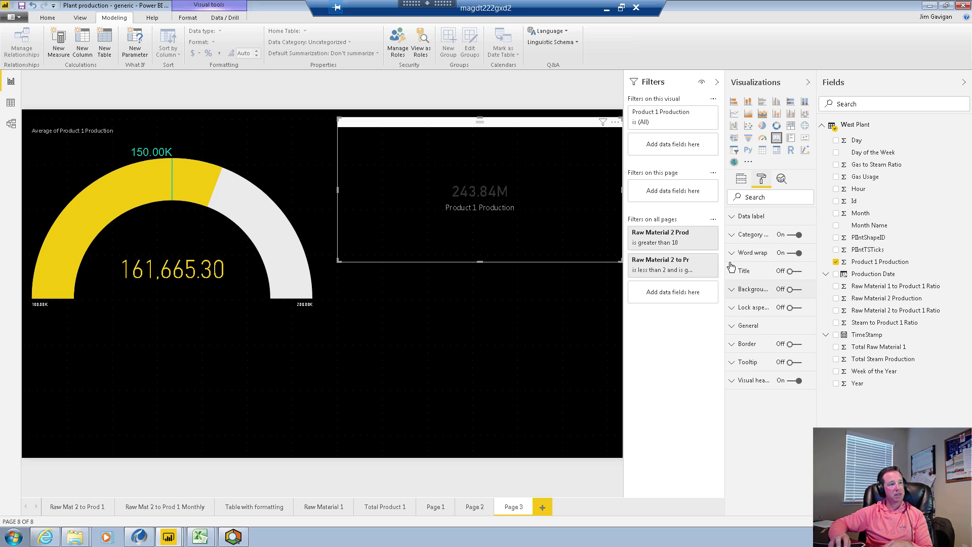
click(734, 218)
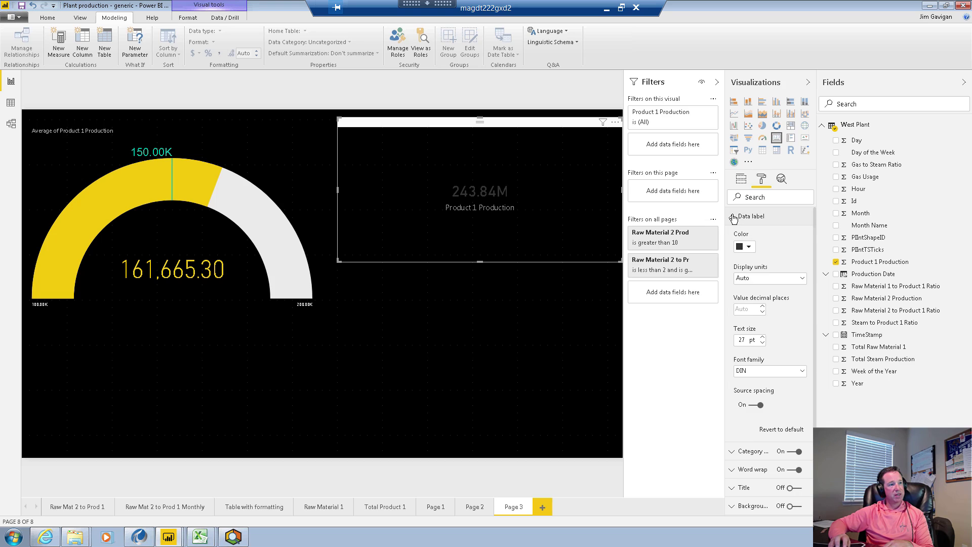
click(745, 247)
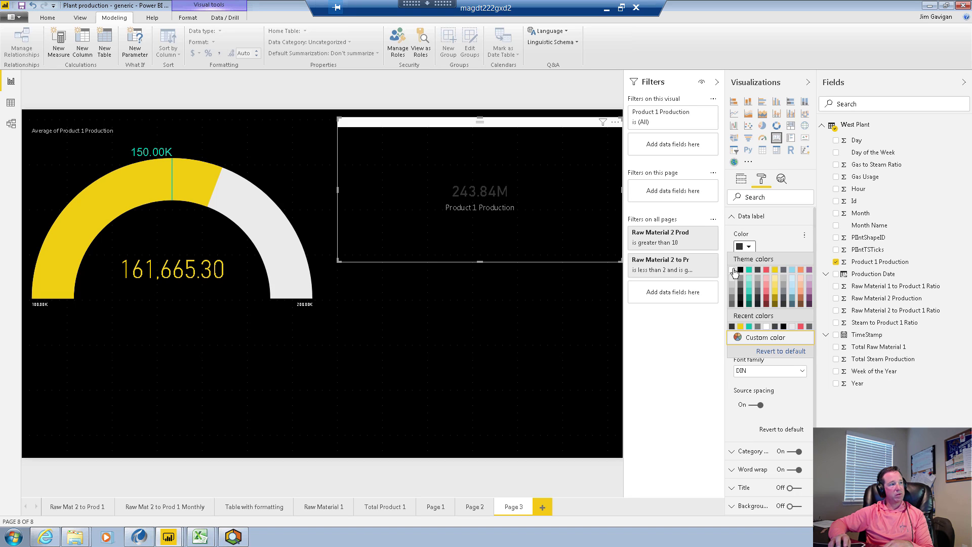
click(733, 270)
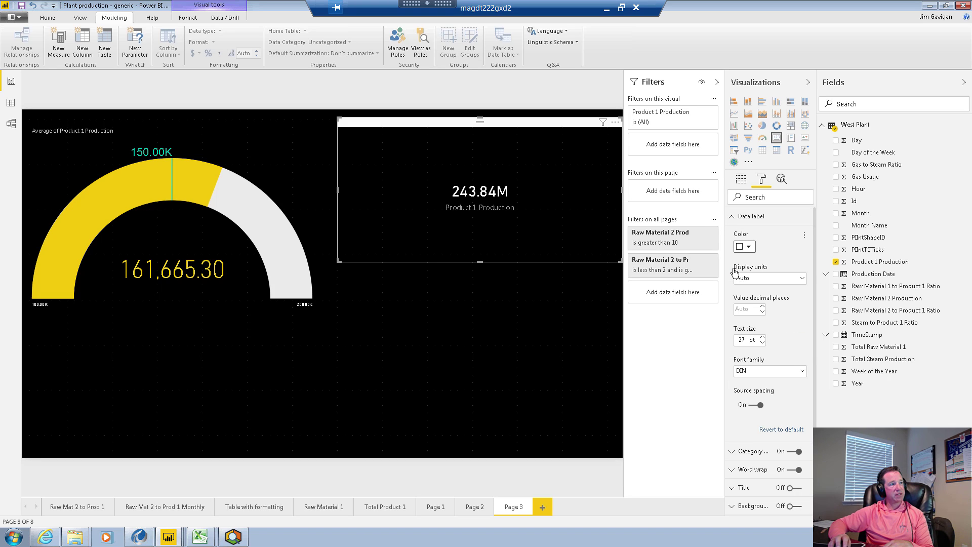
click(731, 217)
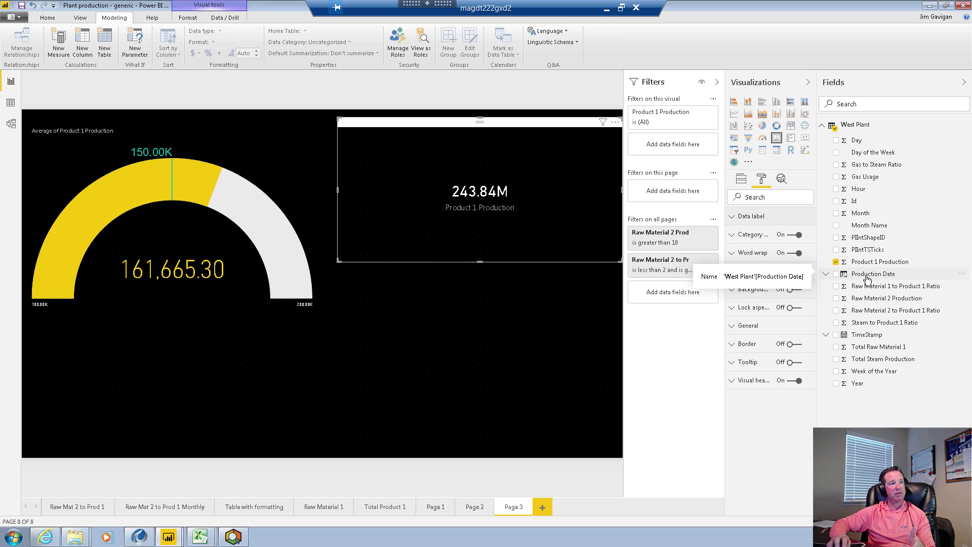
- Filter the card by Production Date using the relative filter 'is in this month'
drag(867, 278, 679, 146)
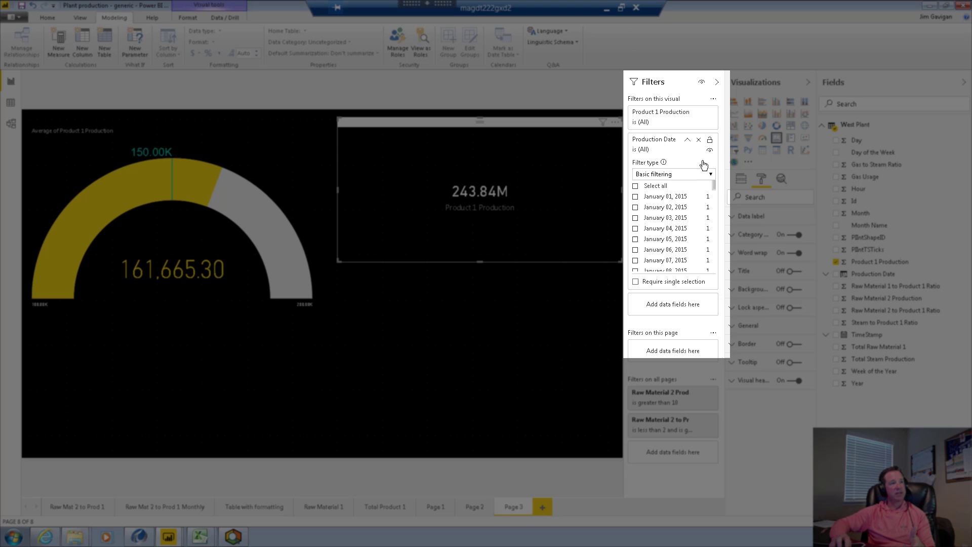
click(712, 175)
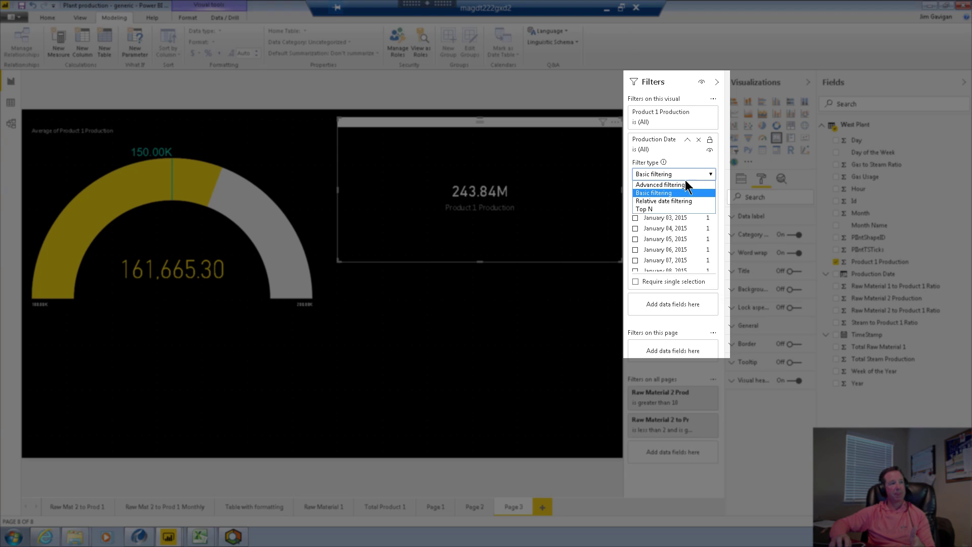
click(667, 202)
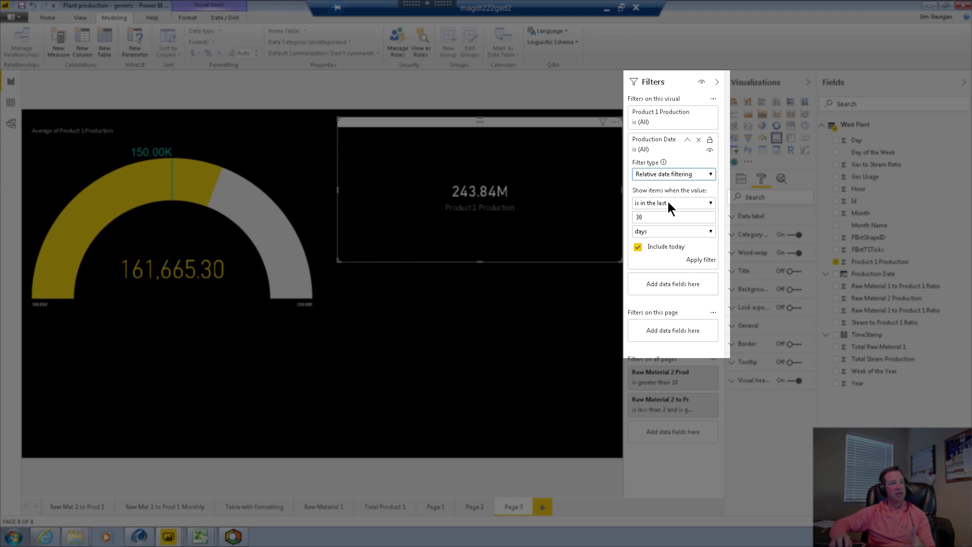
click(711, 203)
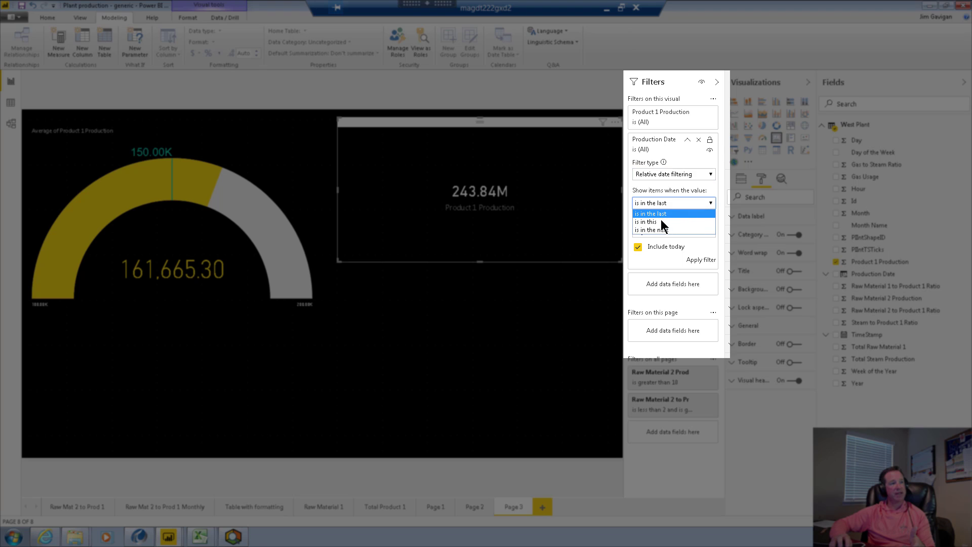
click(663, 222)
click(710, 217)
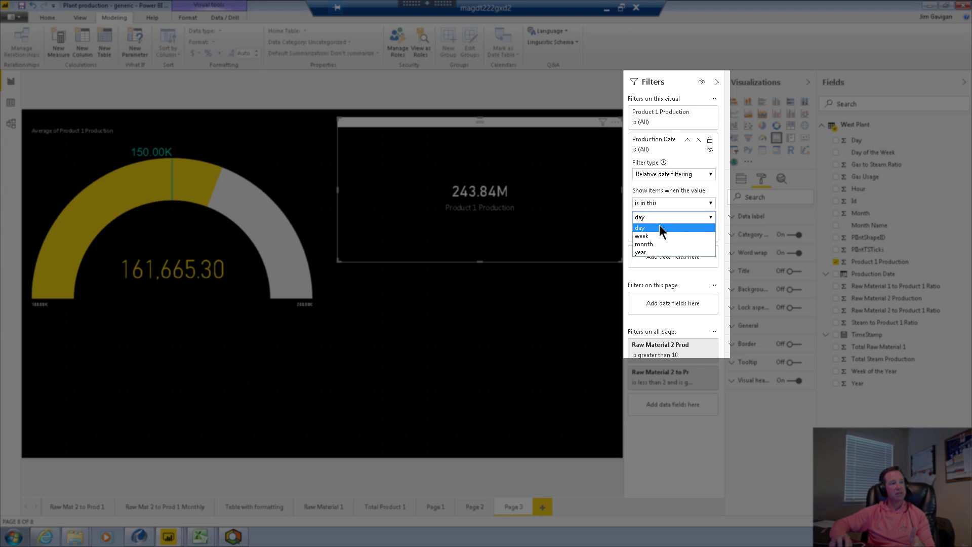
click(645, 245)
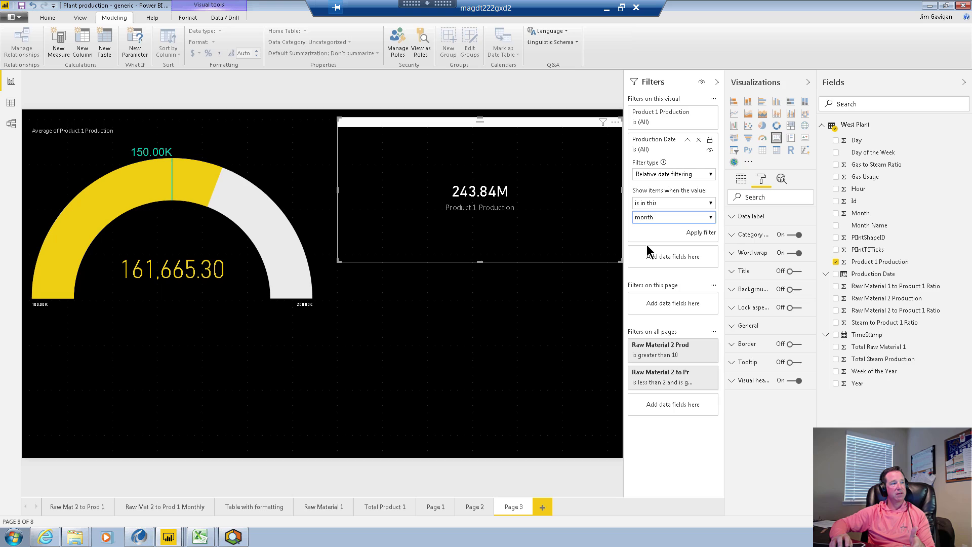
click(692, 233)
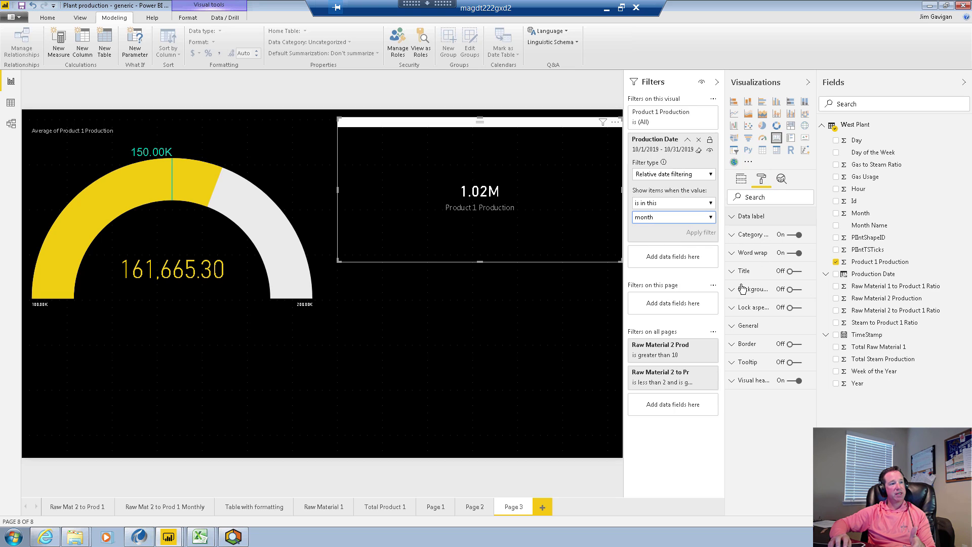
- Set the card's data label display units to None to show 1,022,055.01
click(733, 217)
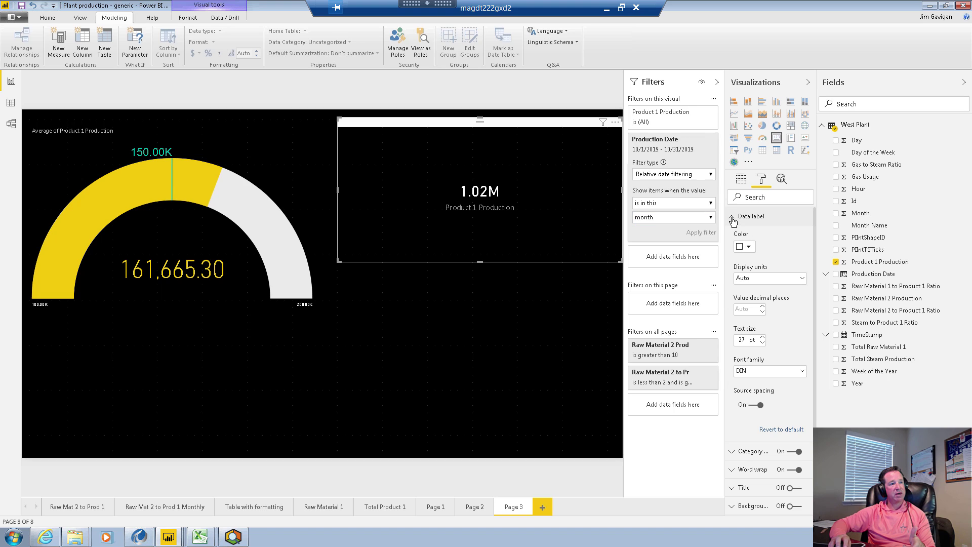
click(801, 279)
click(754, 302)
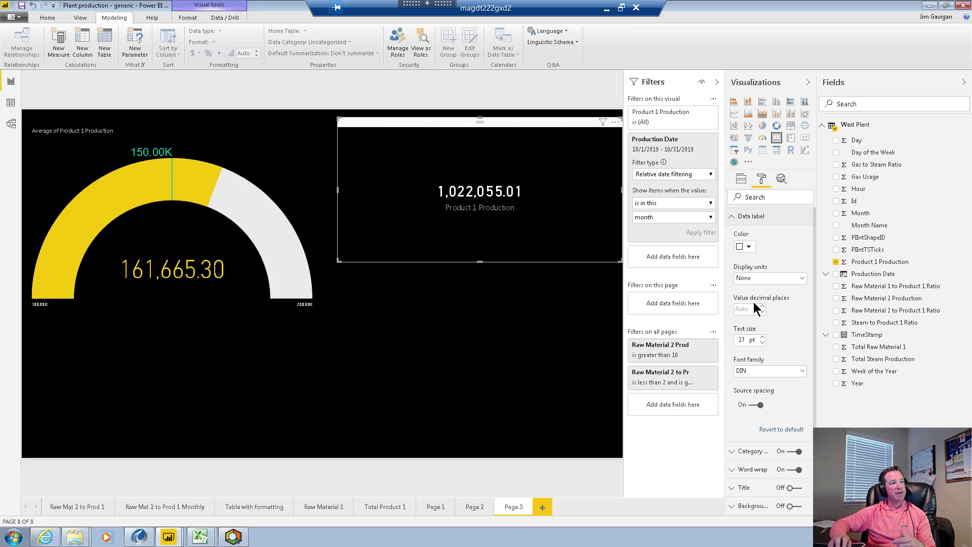
- Shrink the month-to-date production card and move it into position
click(740, 181)
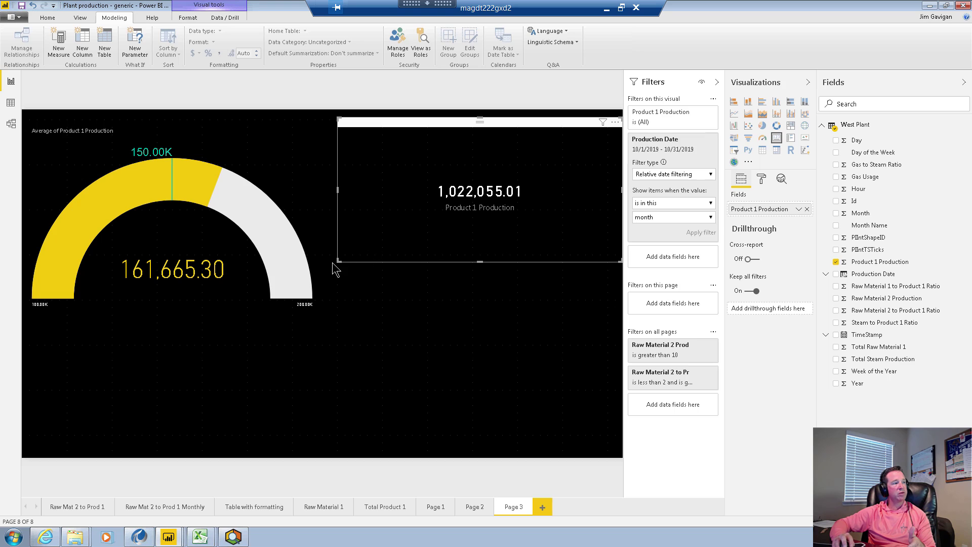
drag(338, 261, 421, 202)
click(445, 197)
click(447, 186)
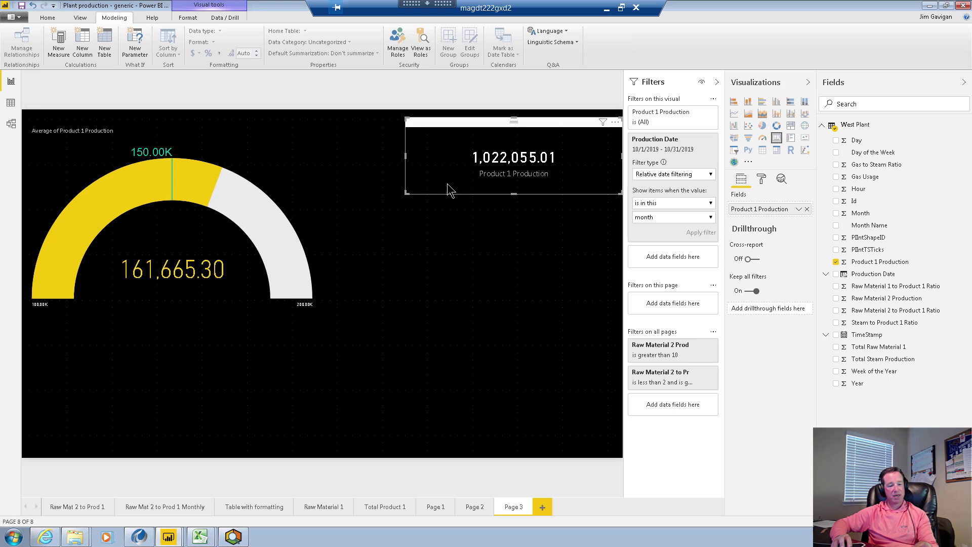
drag(488, 123, 506, 228)
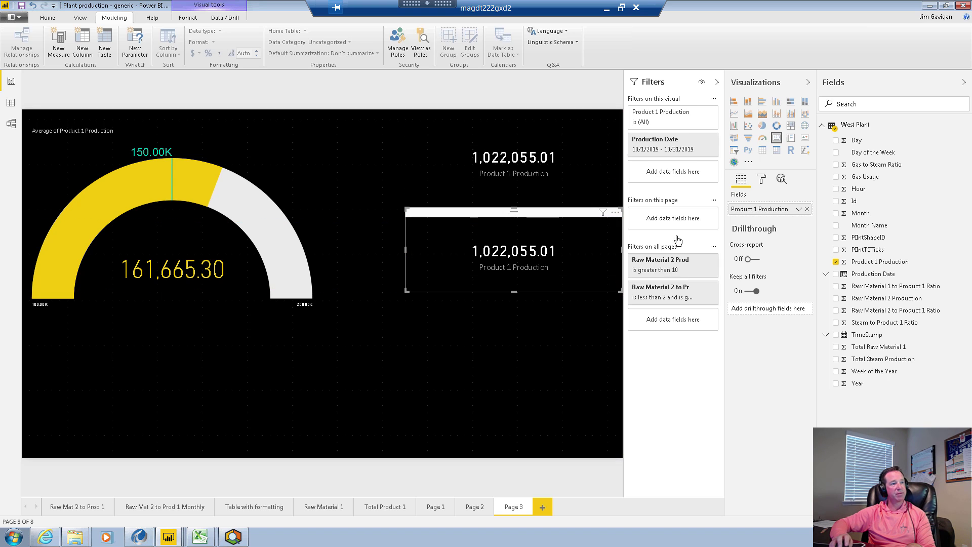
- Change the second card's Product 1 Production aggregation from Sum to Average, showing 146,007.86
click(761, 179)
click(741, 180)
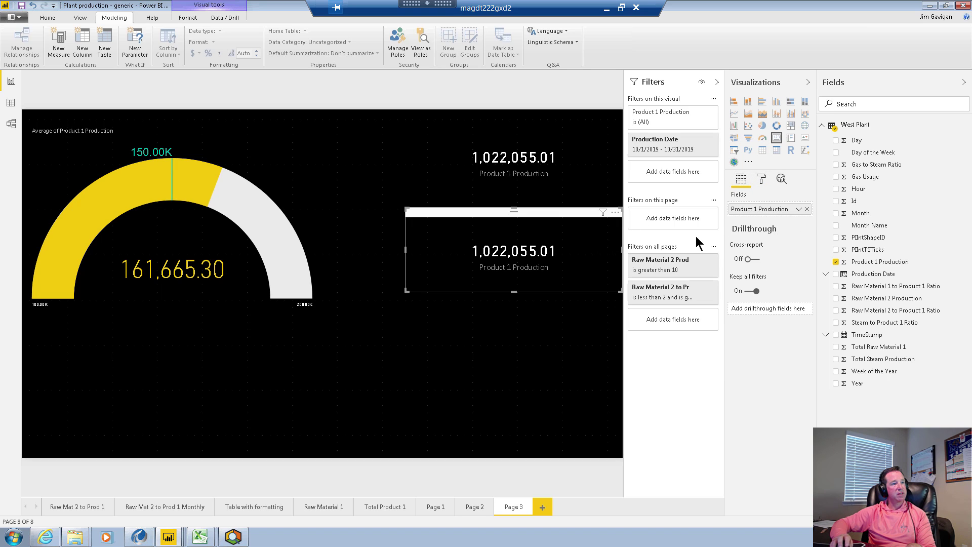
click(798, 210)
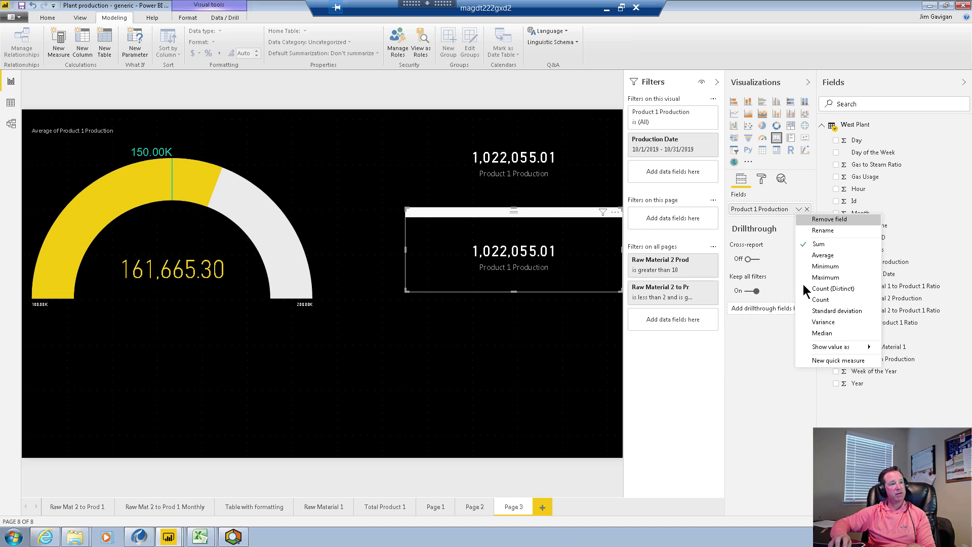
click(818, 256)
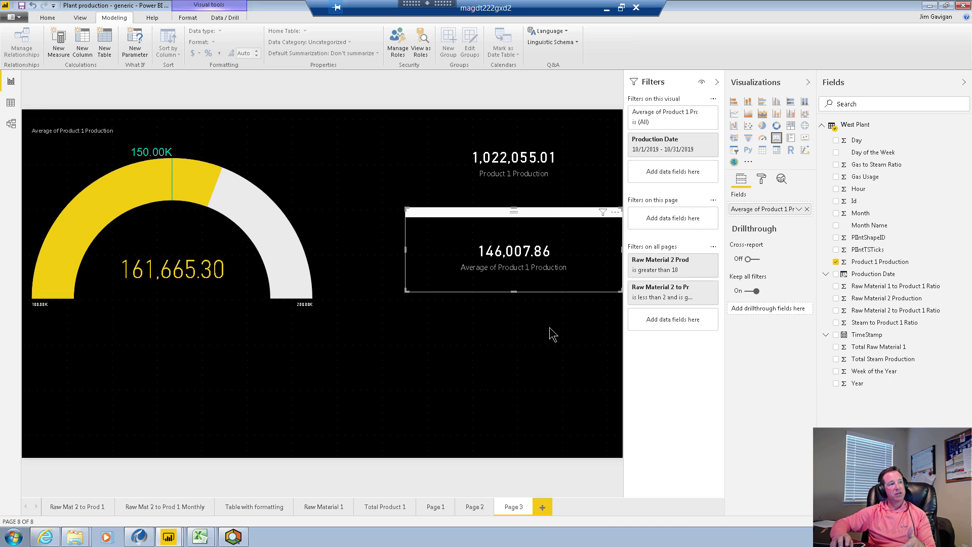
click(555, 350)
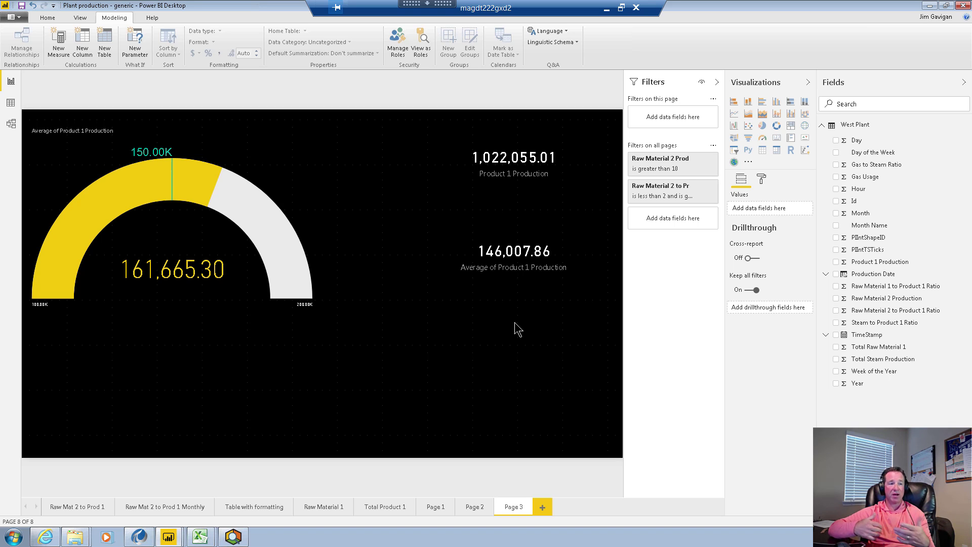
- Insert a Blank button from the Buttons menu and drag it below the average production card
click(80, 17)
click(51, 16)
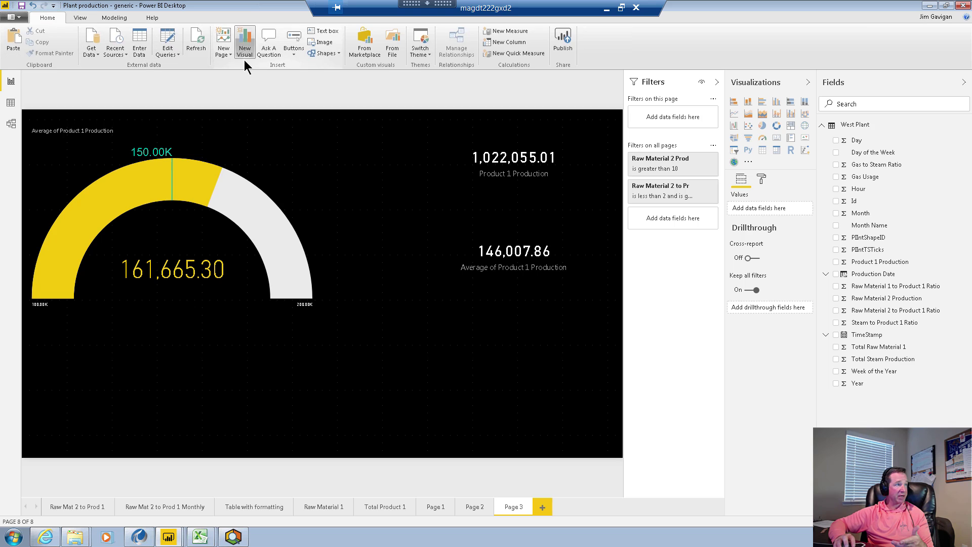
click(292, 51)
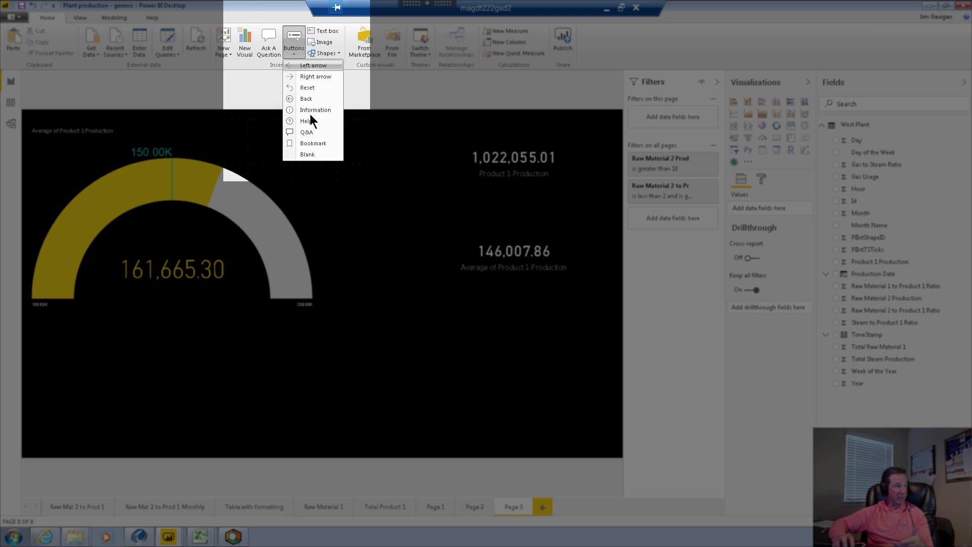
click(315, 154)
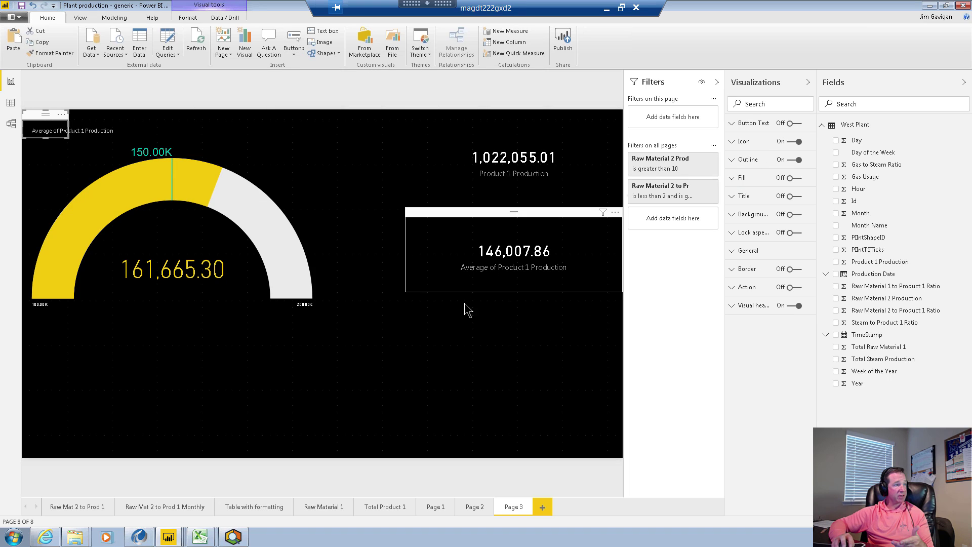
click(150, 113)
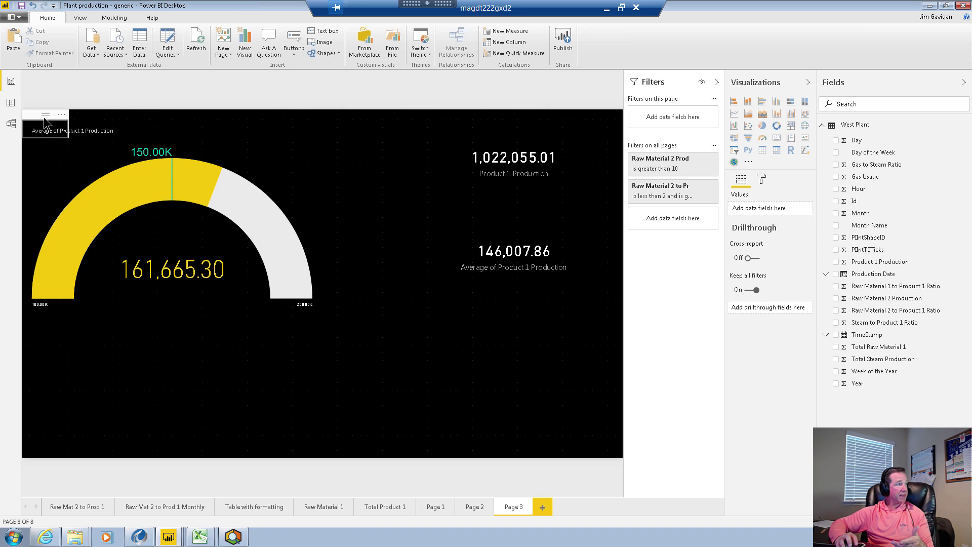
drag(44, 115, 487, 325)
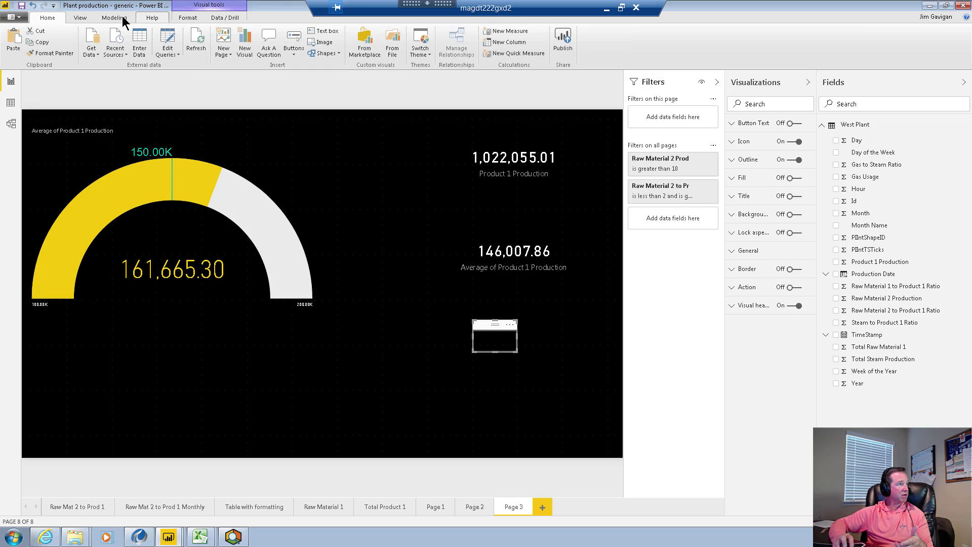
- Open the Bookmarks pane and add a bookmark, keeping its default name 'Bookmark 1'
click(83, 18)
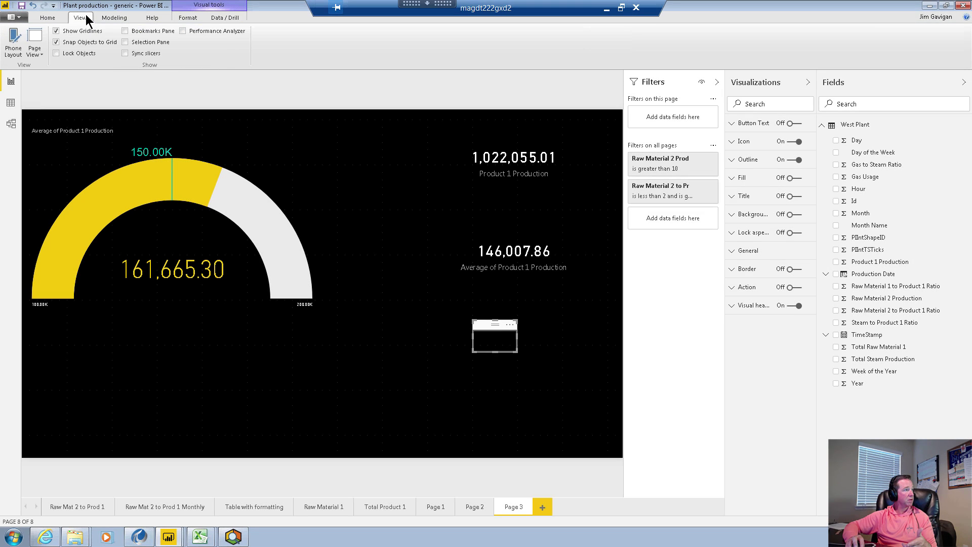
click(125, 31)
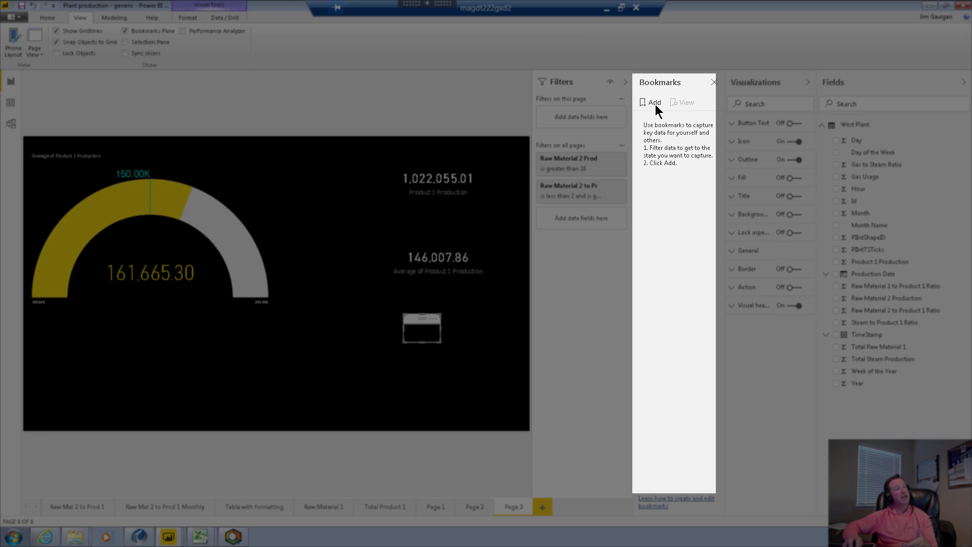
click(654, 103)
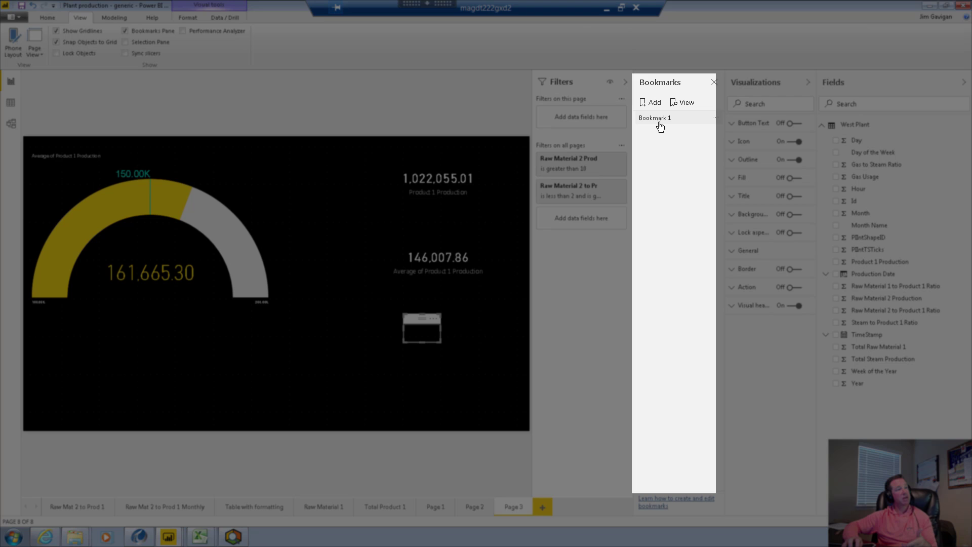
double_click(660, 120)
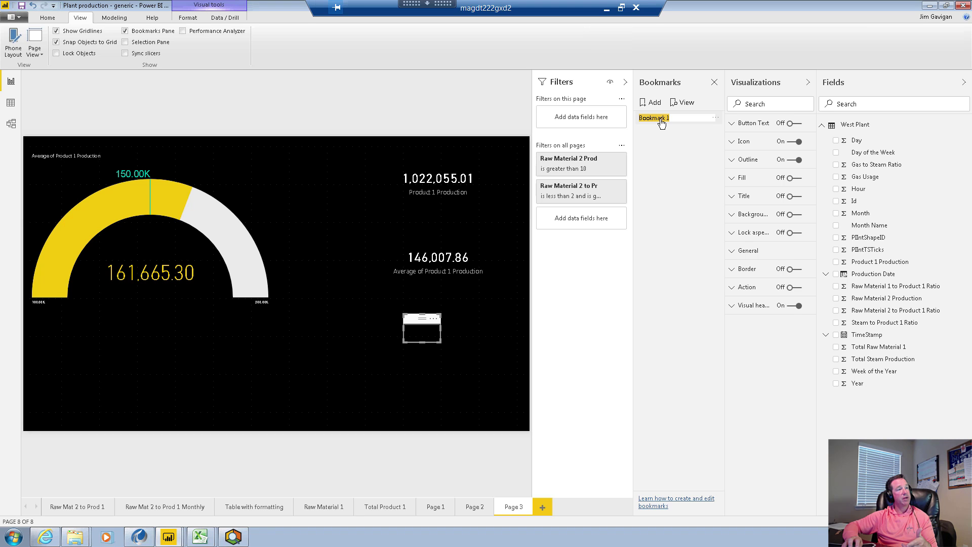
click(715, 119)
click(678, 165)
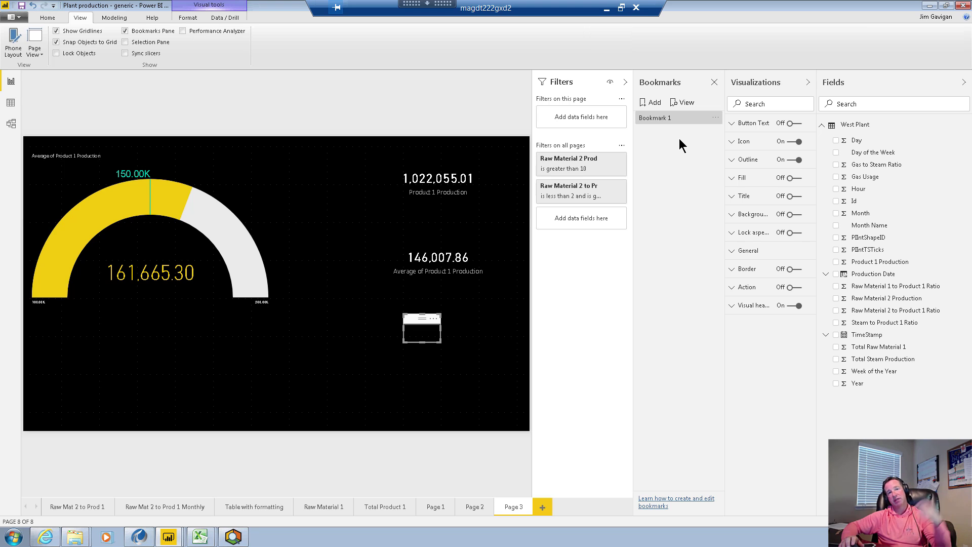
click(490, 348)
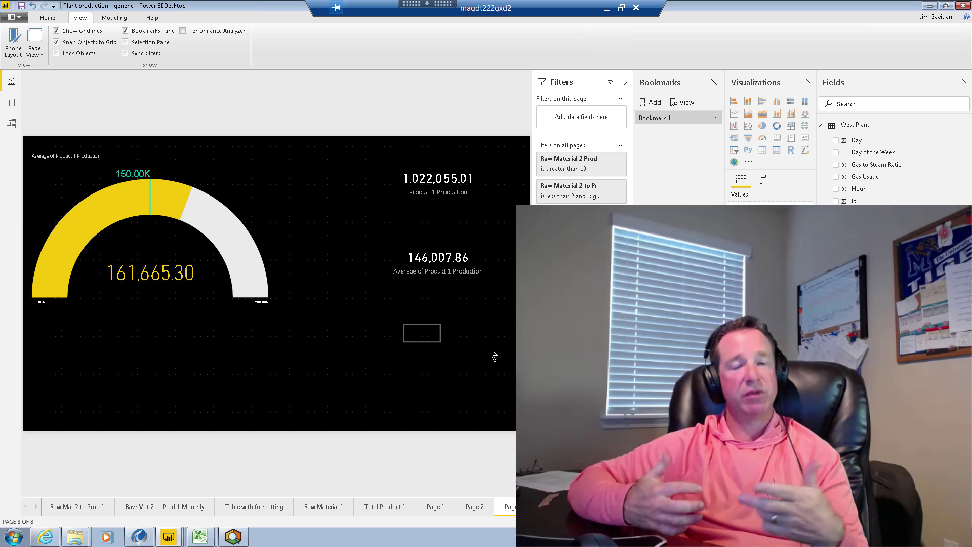